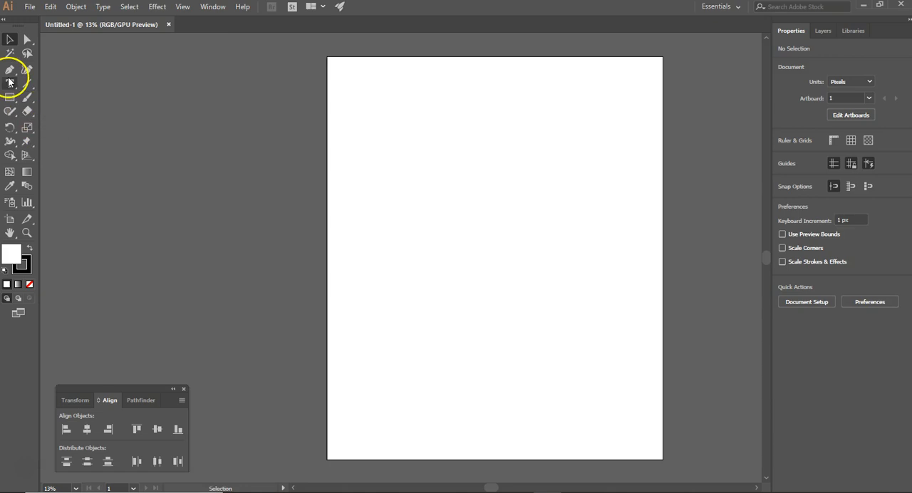
Step: Draw a text frame about 4500 by 2557 px across the upper artboard and delete its placeholder text
click(12, 85)
key(t)
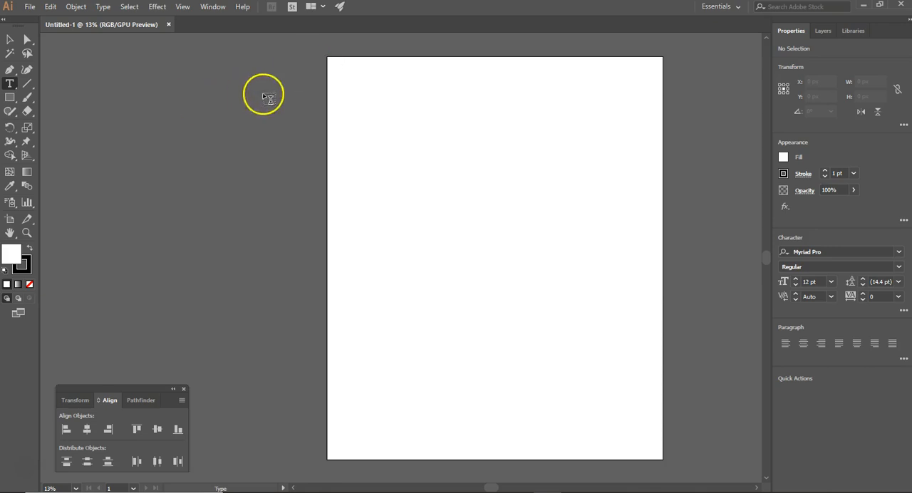
drag(329, 58, 664, 248)
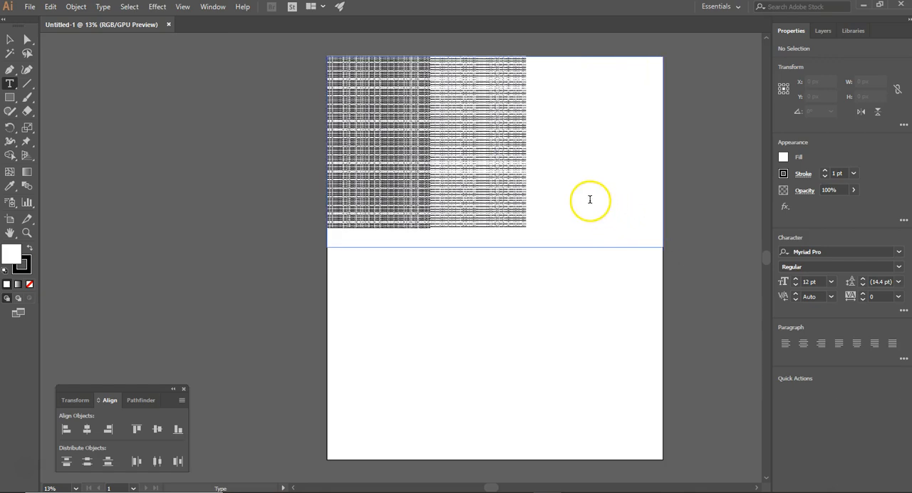
drag(536, 226, 345, 57)
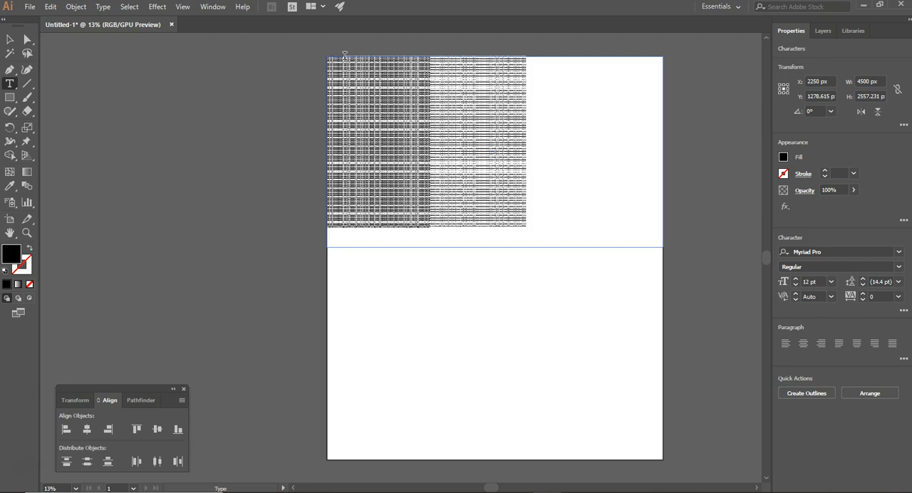
key(BackSpace)
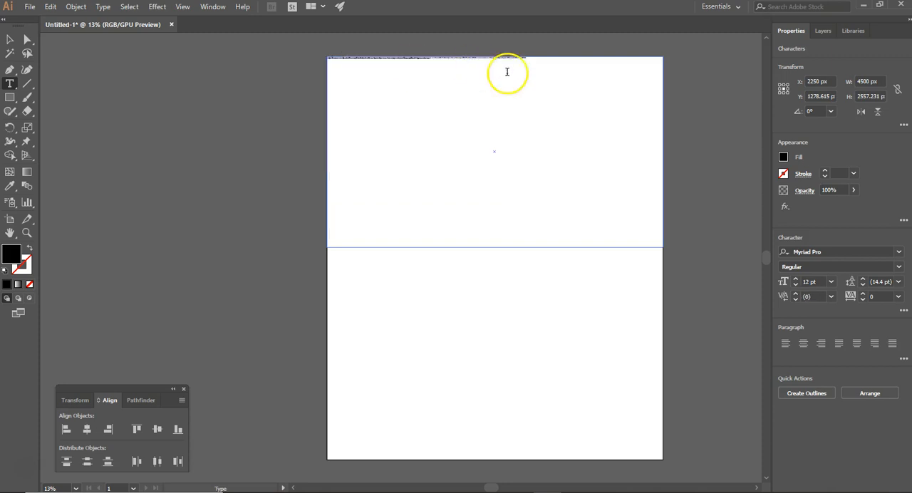
scroll(423, 57, up, 3)
key(BackSpace)
Step: Enter the word MERCH in the empty text frame with a font size of 72 pt
click(345, 268)
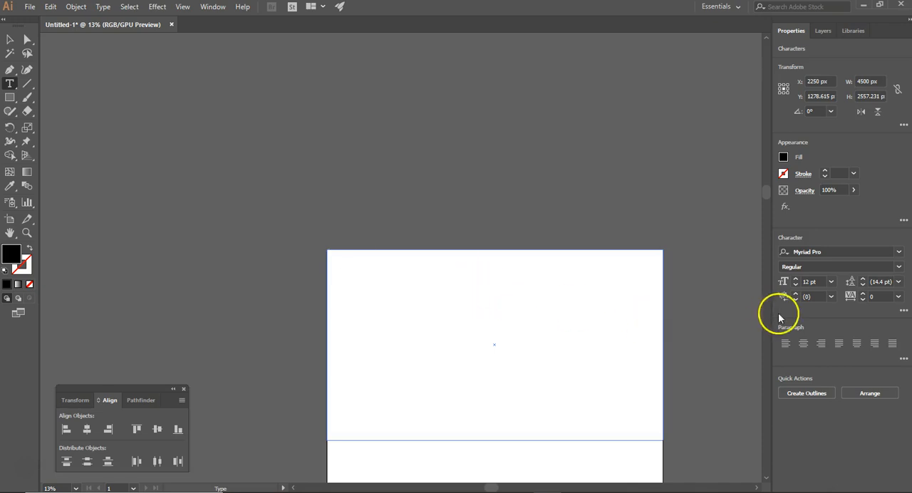
click(807, 281)
text(500)
key(Return)
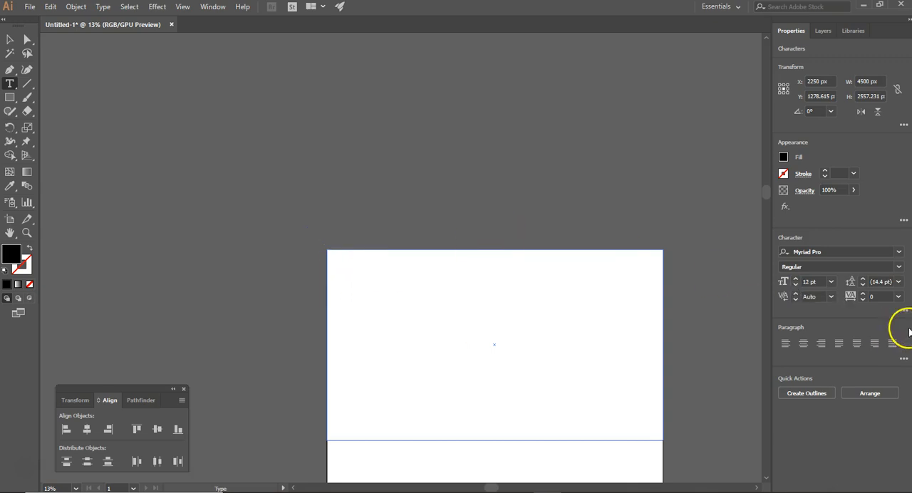
click(831, 283)
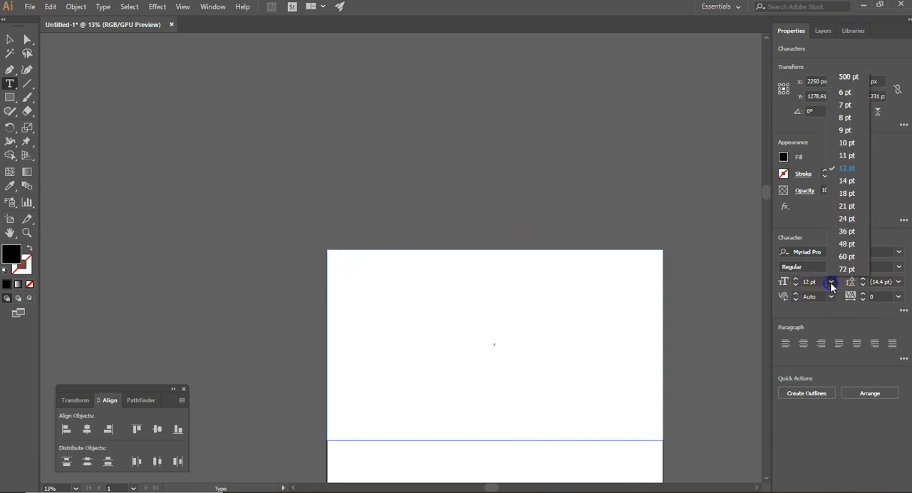
click(847, 269)
click(368, 250)
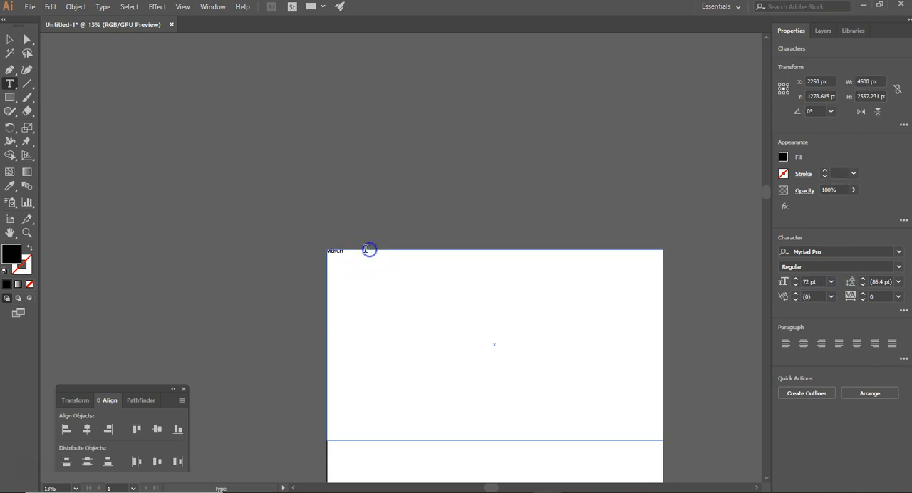
Step: Enlarge the font size of the selected word MERCH to 500 pt and finally to 1000 pt
click(809, 282)
text(500)
key(Return)
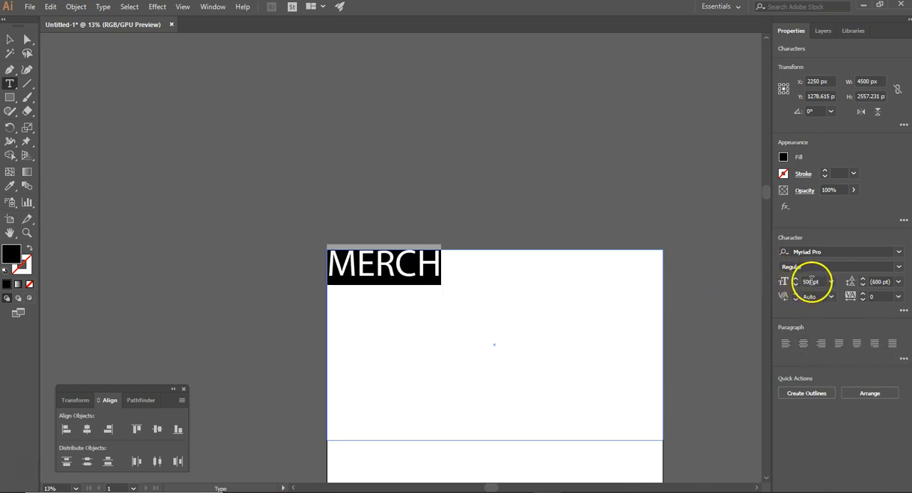
click(813, 282)
text(1)
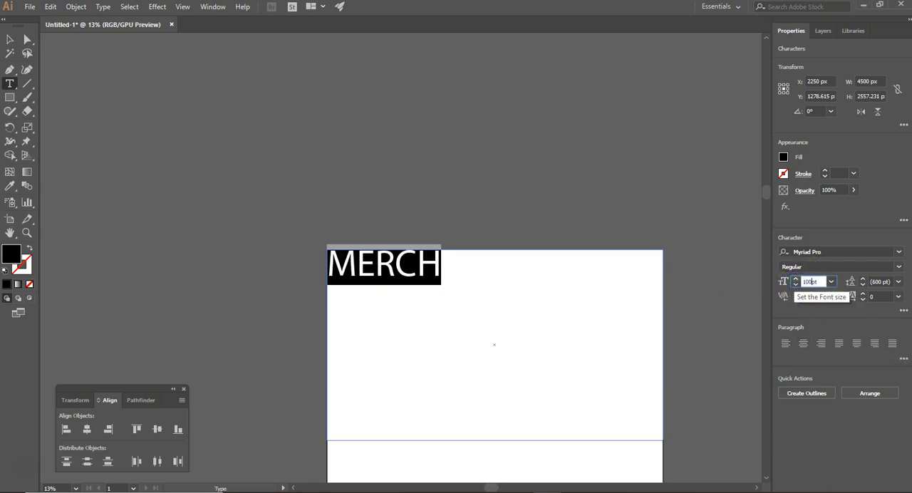
text(000)
key(Return)
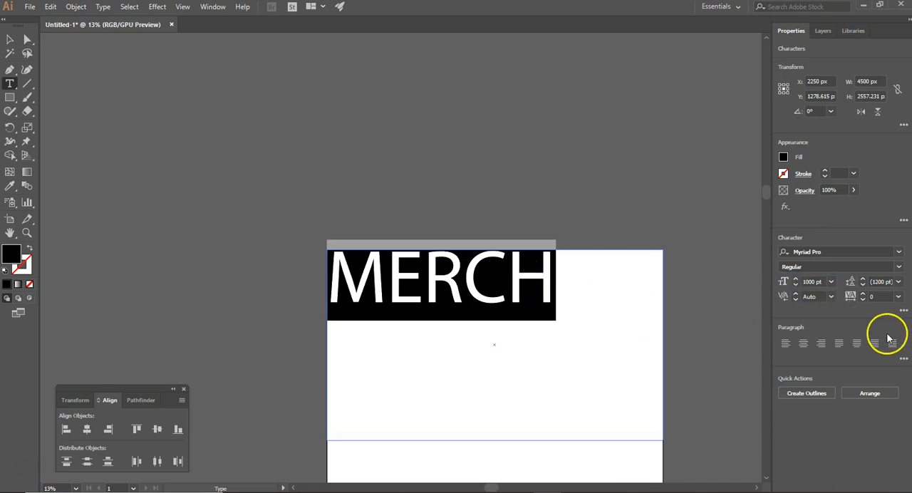
Step: Center-align the word MERCH within its text frame and deselect its characters
click(804, 343)
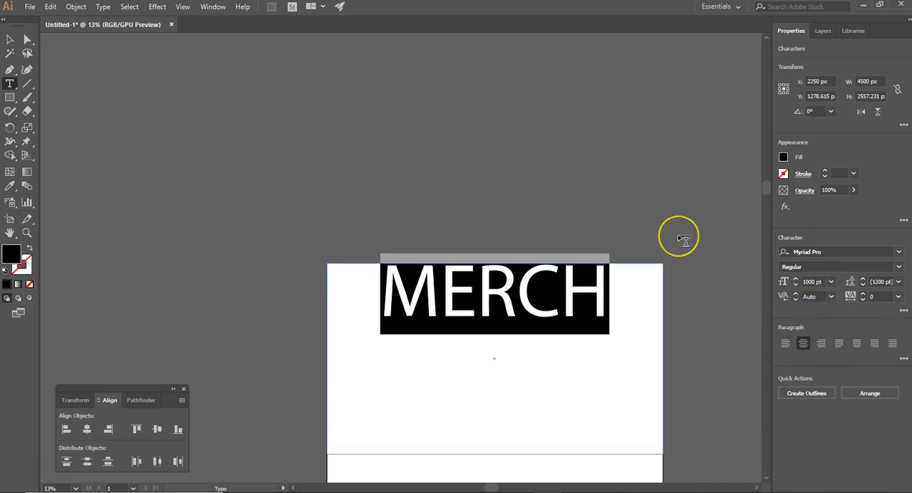
scroll(683, 240, down, 5)
scroll(683, 240, up, 2)
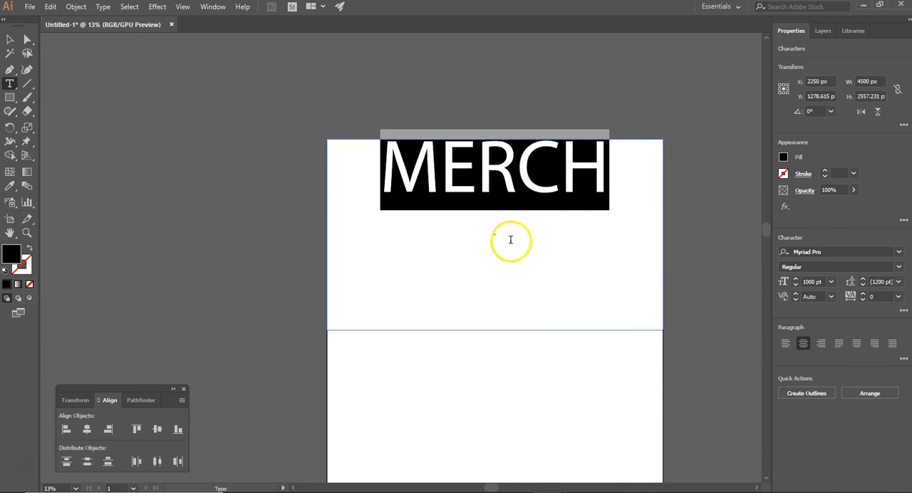
click(445, 233)
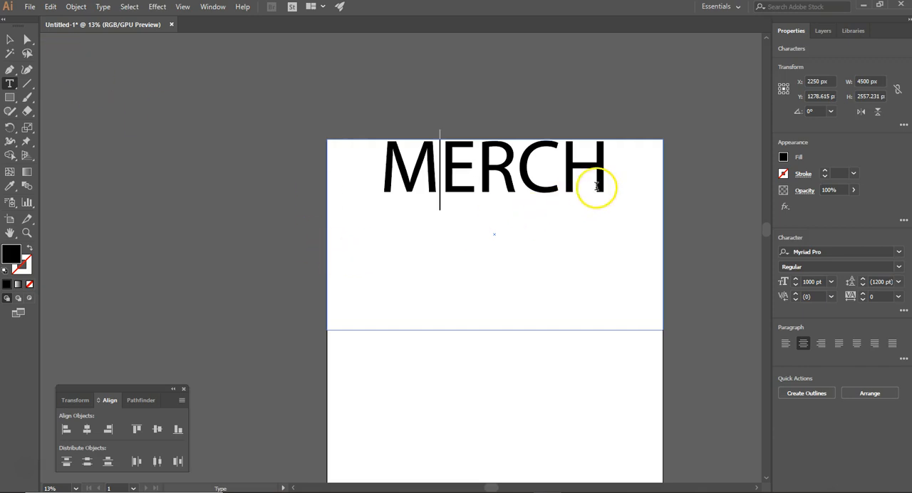
Step: Start an Arc warp effect on the MERCH text object with the preview on and the options clear of the artwork
click(9, 41)
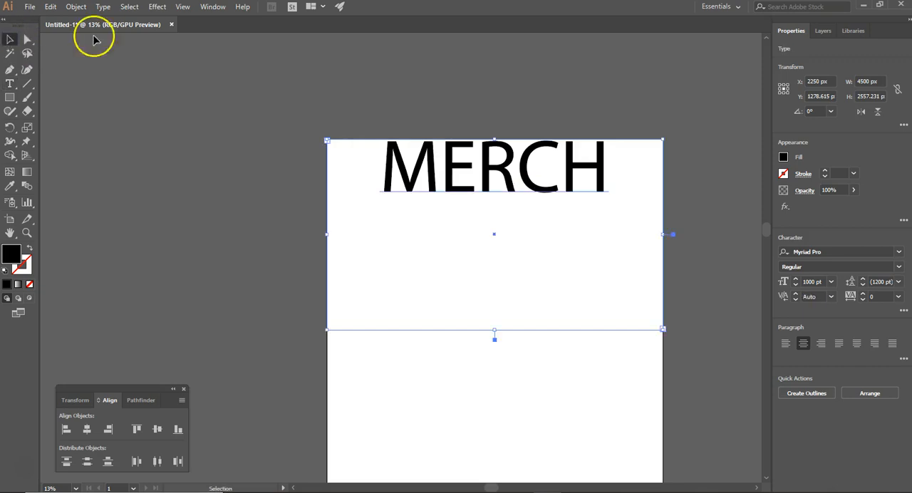
click(161, 8)
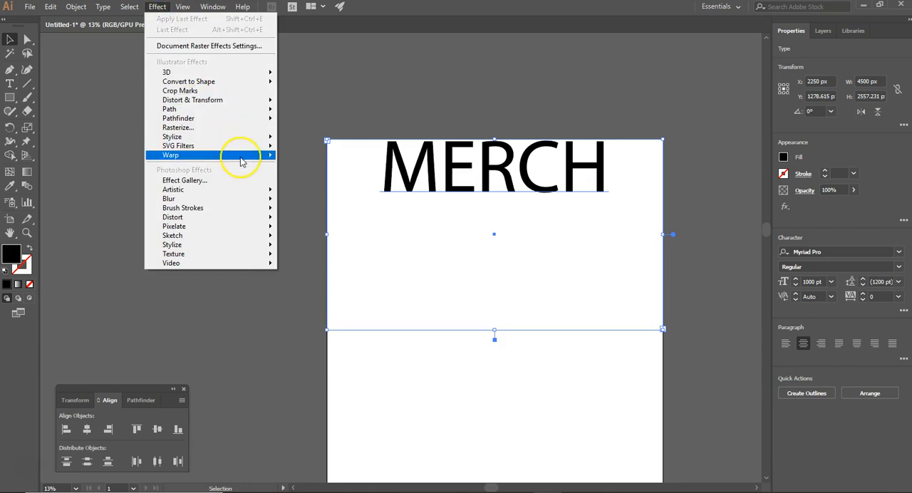
mouse_move(241, 163)
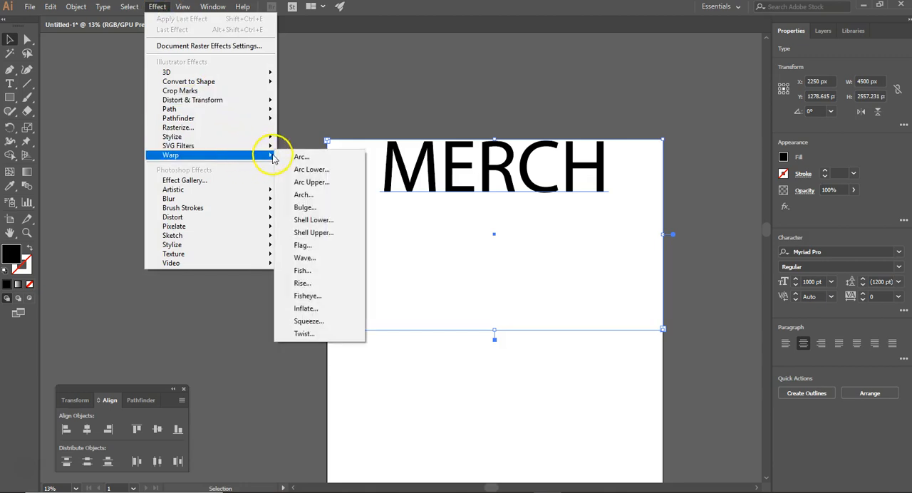
click(301, 157)
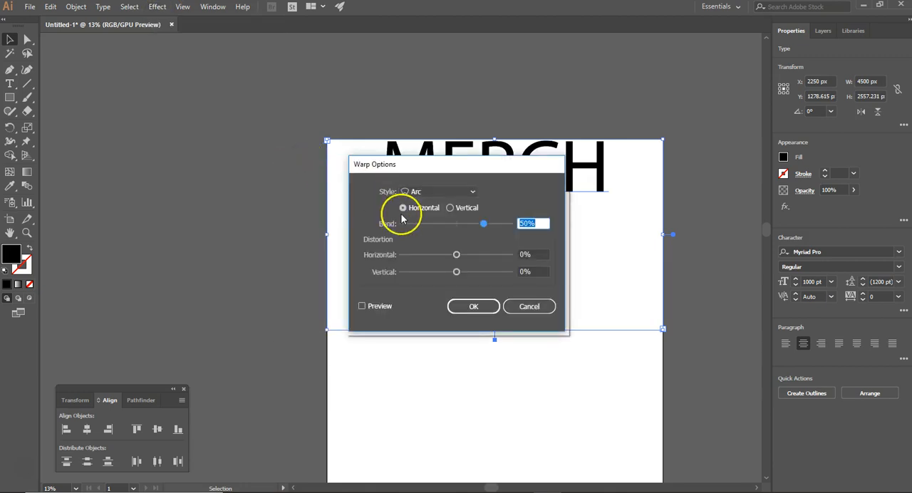
click(363, 306)
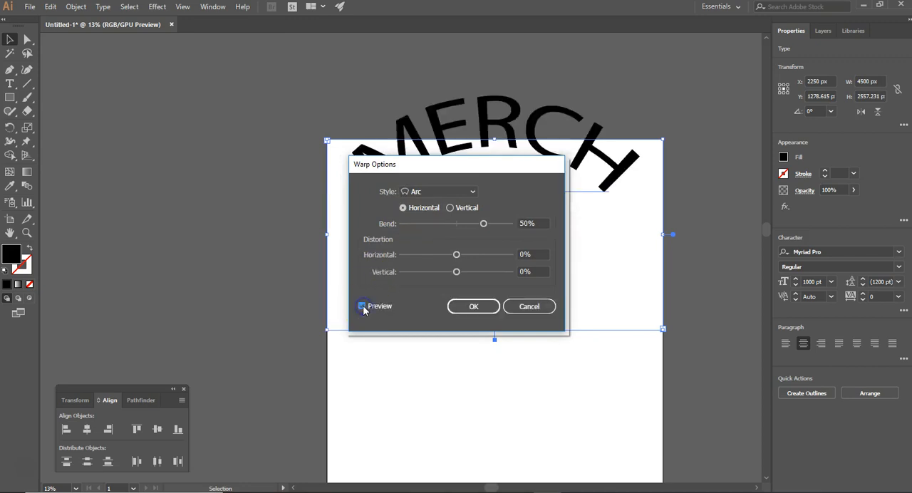
drag(497, 167, 232, 125)
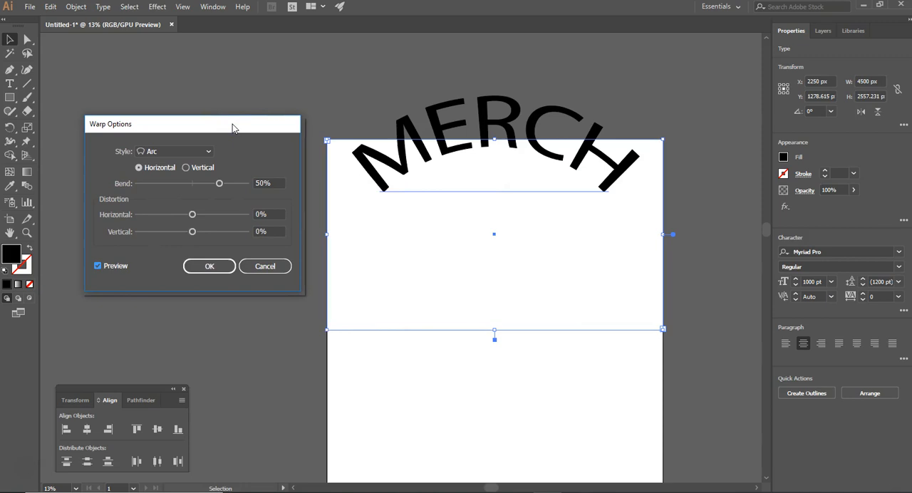
Step: Preview the Arc Lower, Arc Upper, Arch, Bulge and Flag warp styles on the MERCH text
click(209, 153)
click(172, 176)
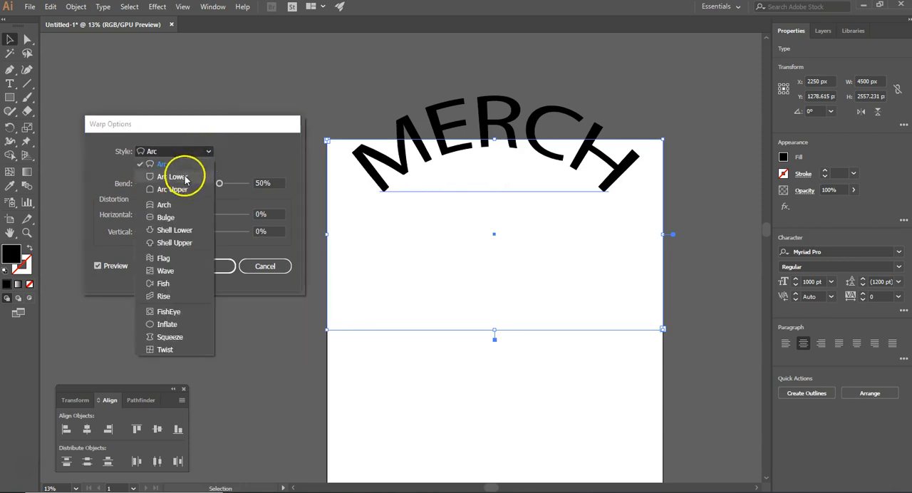
click(210, 152)
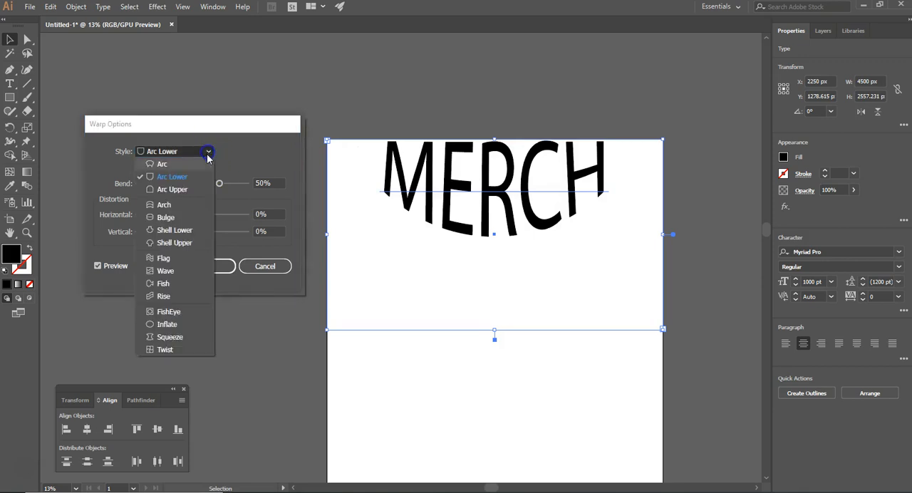
click(183, 189)
click(211, 155)
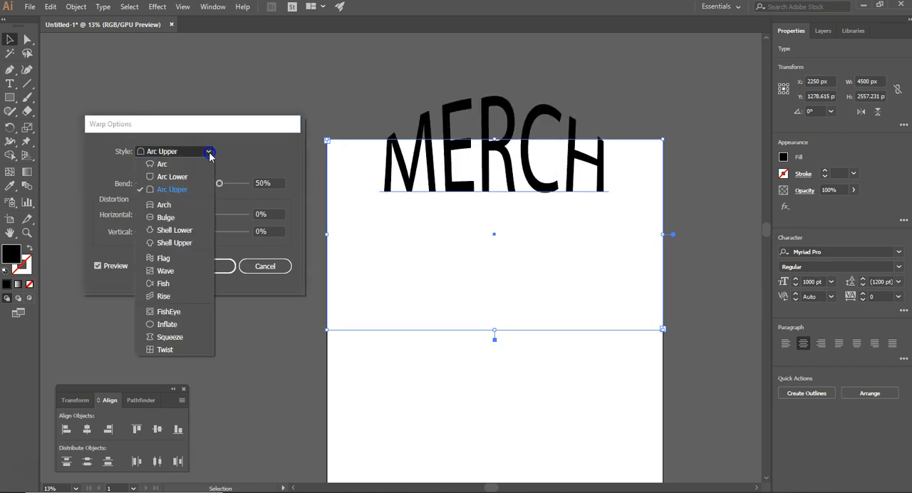
click(186, 202)
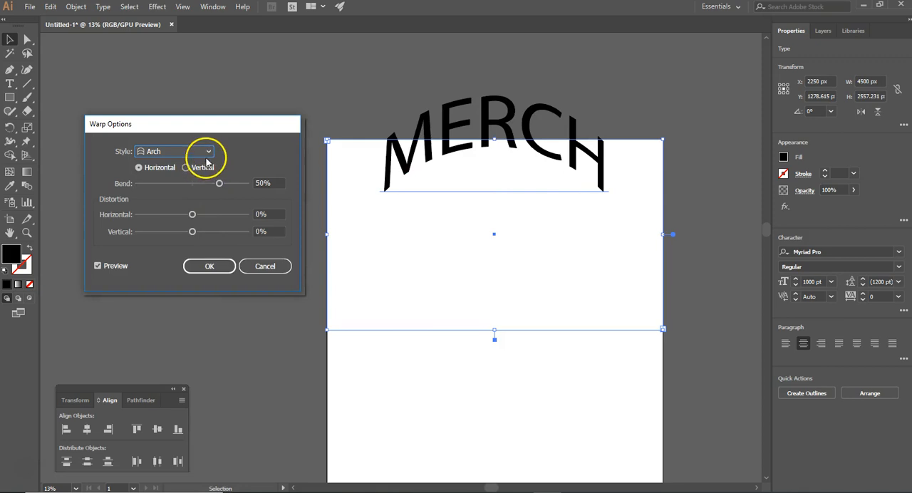
click(208, 154)
click(176, 218)
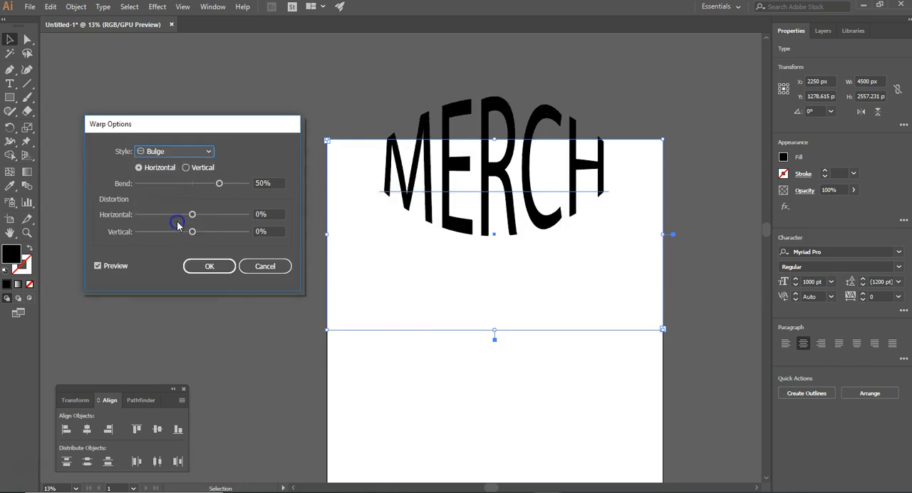
click(210, 152)
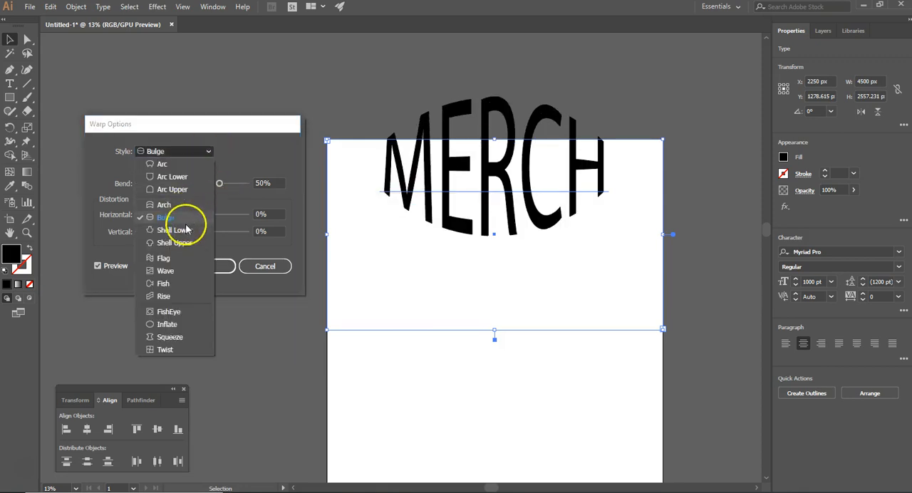
click(166, 258)
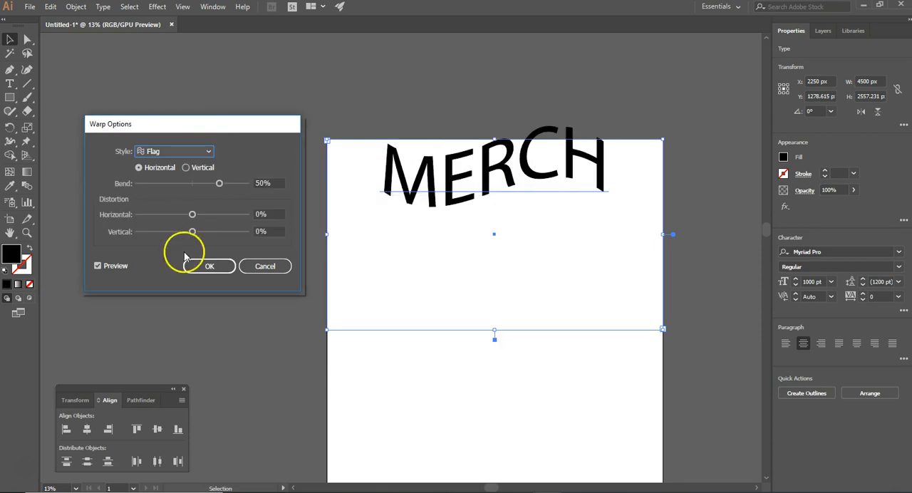
Step: Try different bend strengths for the Flag warp: 75%, a negative bend, and 58%
drag(218, 183, 236, 186)
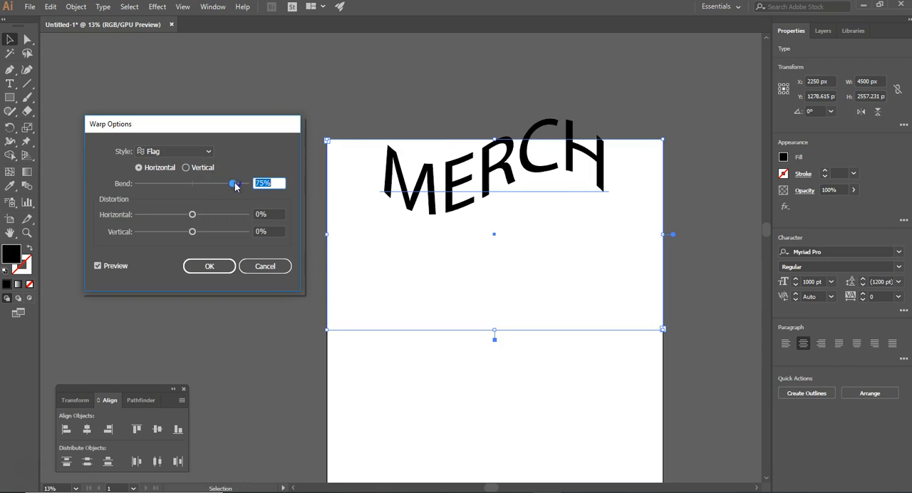
drag(163, 182, 160, 182)
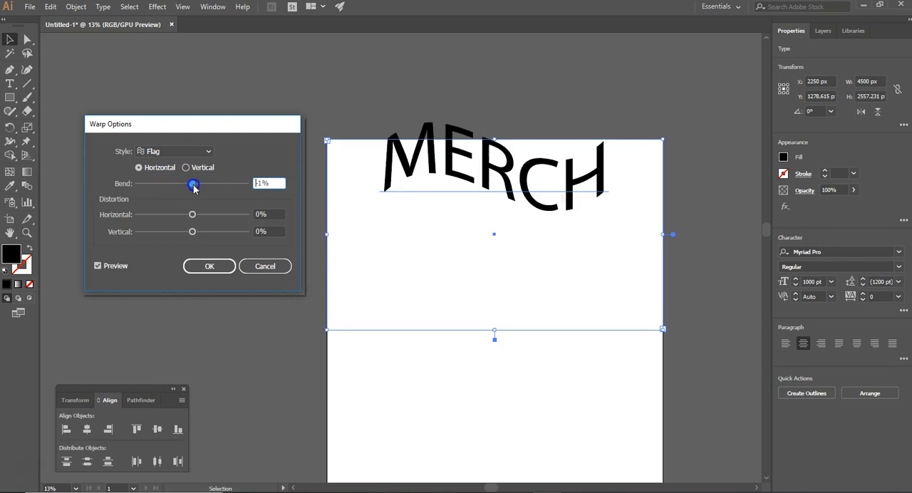
drag(223, 191, 226, 191)
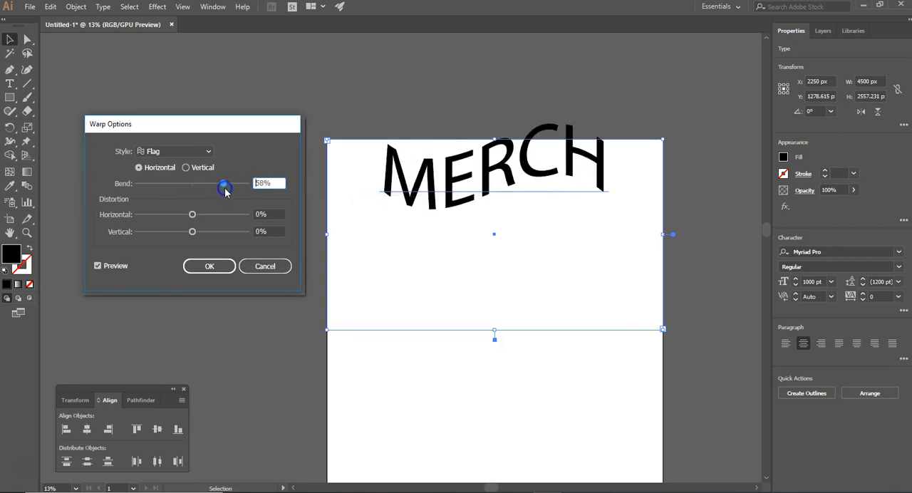
Step: Switch the warp style back to Arc, test a negative bend, and apply a horizontal bend of about 45%
click(211, 151)
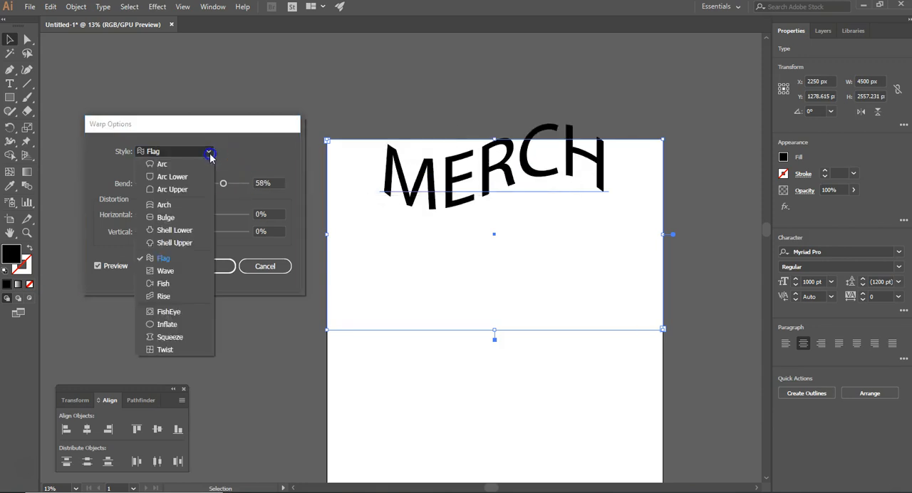
click(194, 166)
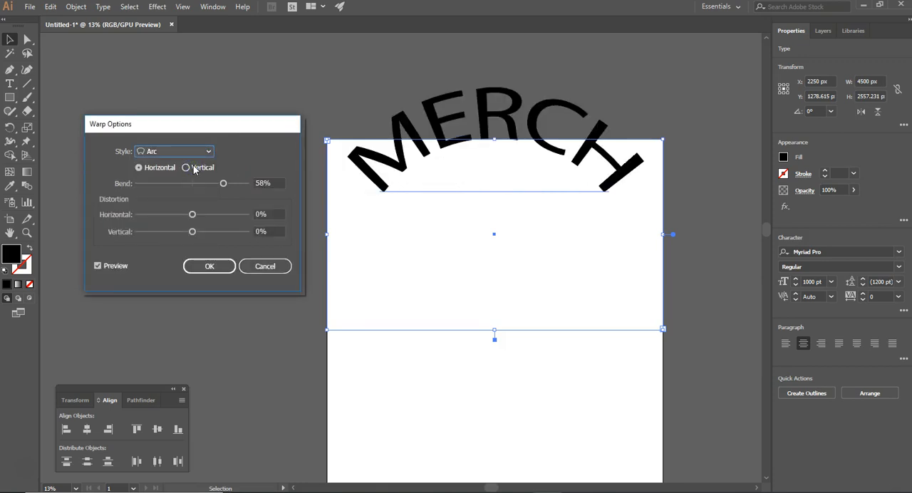
drag(187, 184, 160, 185)
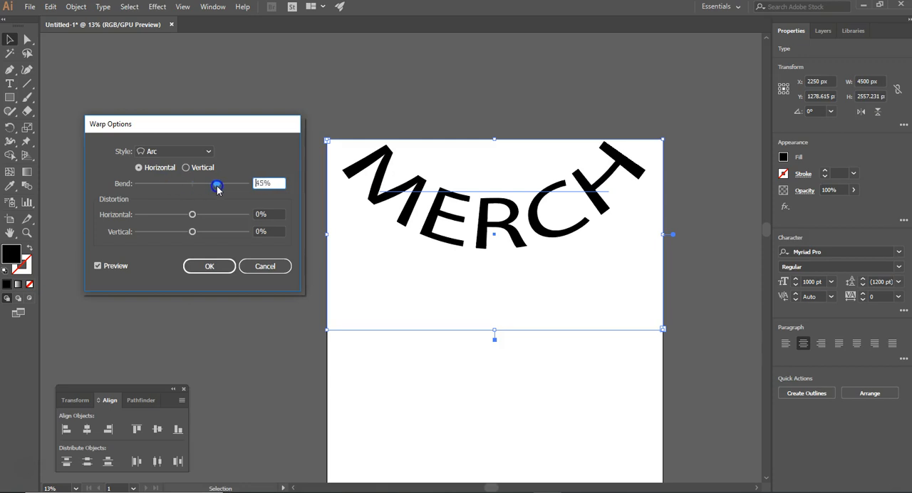
click(209, 266)
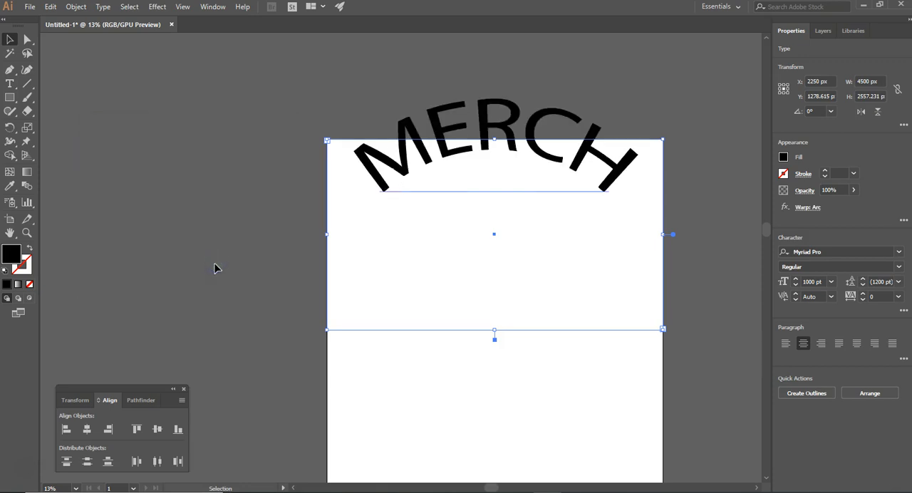
click(163, 12)
mouse_move(206, 162)
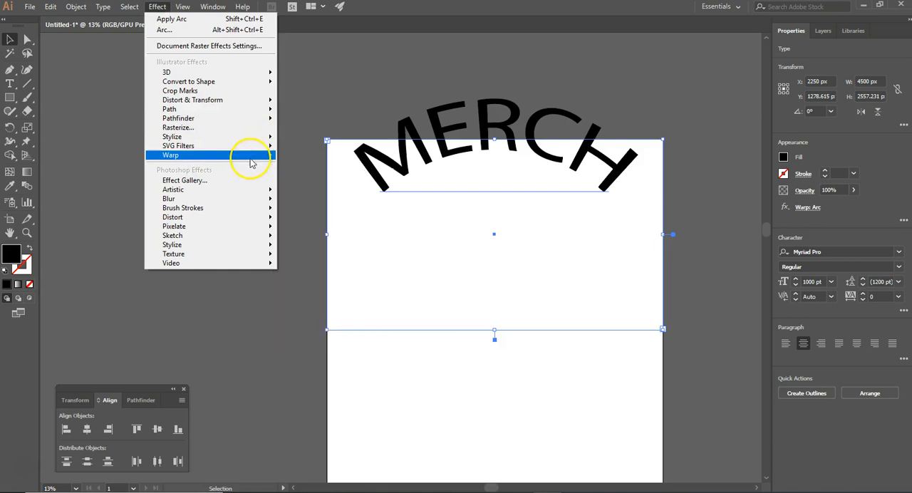
mouse_move(264, 150)
click(299, 155)
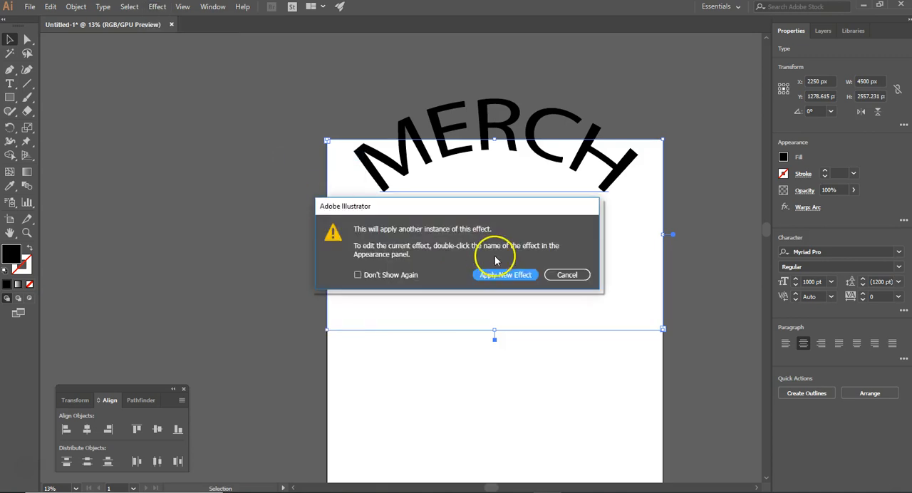
click(505, 275)
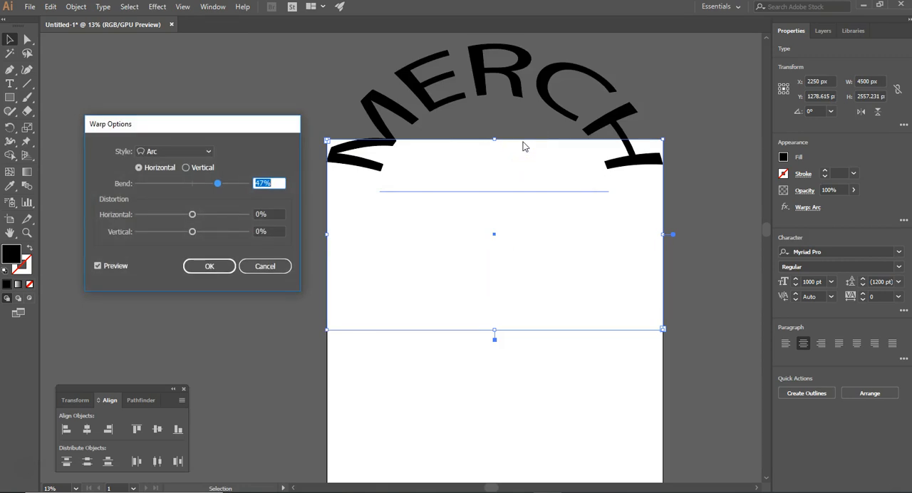
click(264, 267)
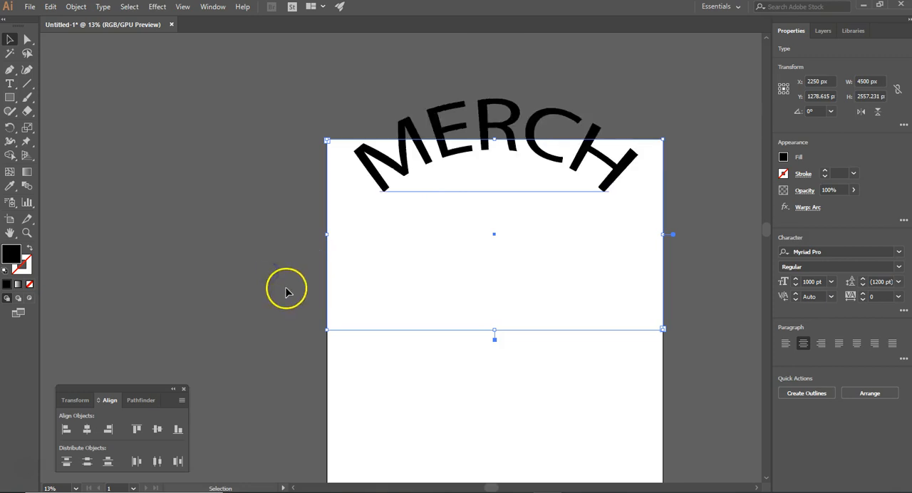
Step: Undo the Arc warp on the MERCH text
key(ctrl+z)
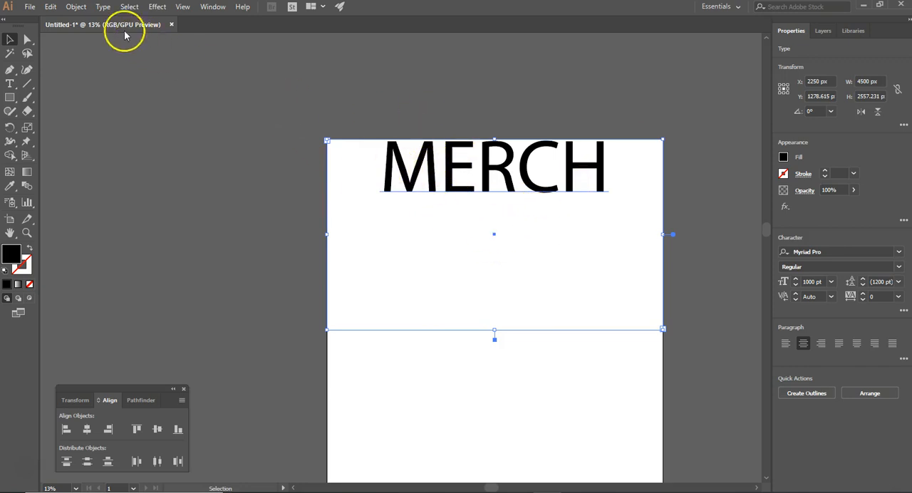
Step: Convert the MERCH text to outlines, ungroup it into separate letters and clear the selection
click(100, 7)
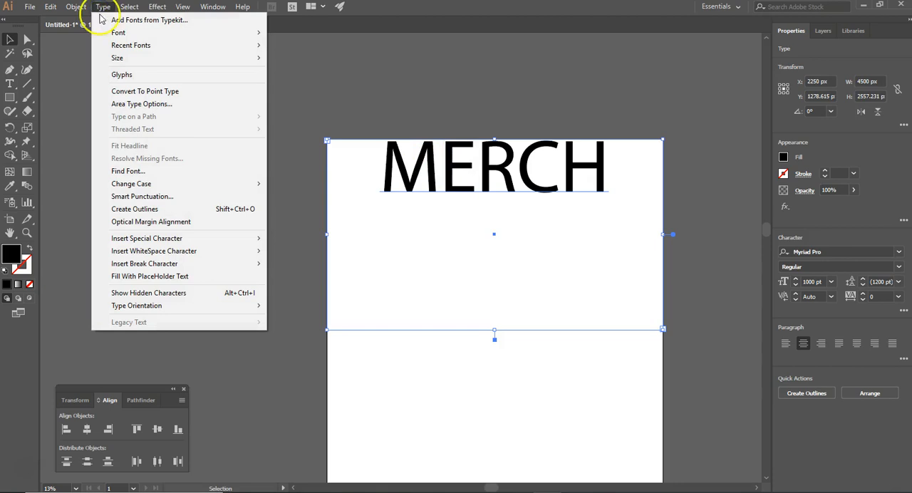
click(147, 209)
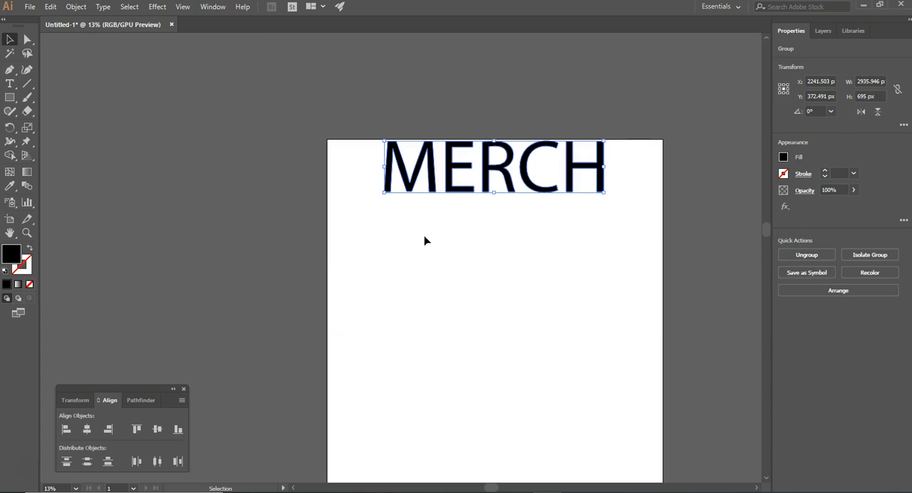
click(80, 8)
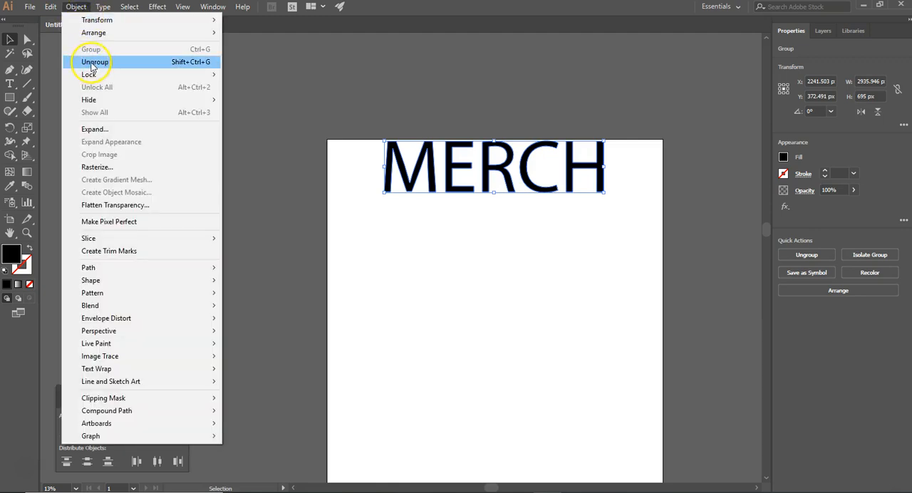
click(92, 64)
right_click(91, 62)
click(430, 274)
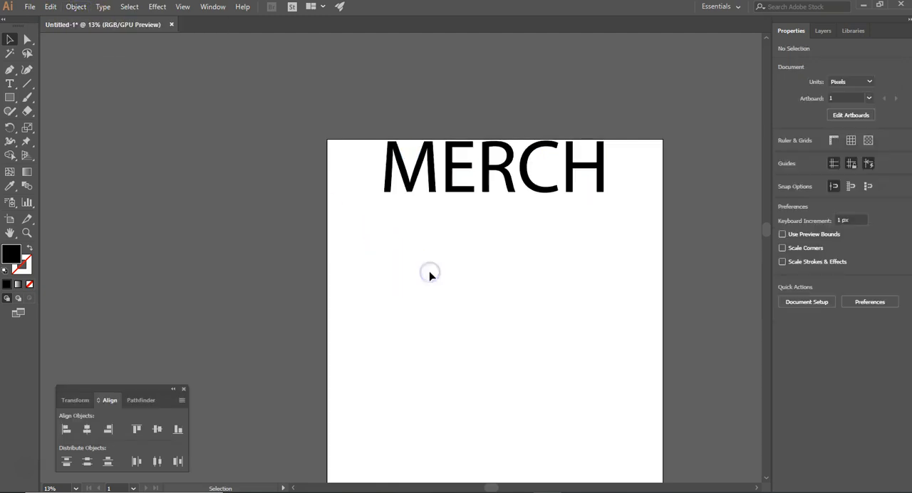
Step: Move the M and E letters below the rest of the word and fill the M with RGB Red
drag(414, 171, 382, 258)
drag(465, 190, 478, 246)
drag(340, 216, 461, 266)
double_click(11, 252)
click(578, 211)
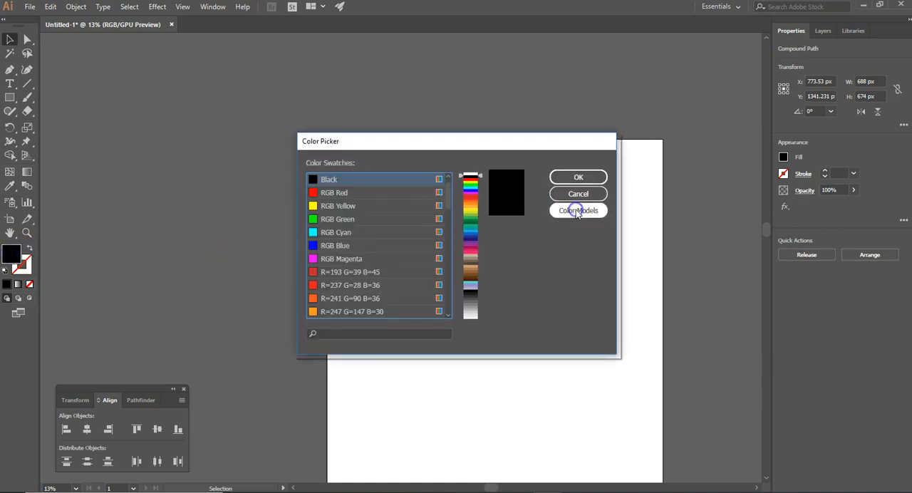
click(380, 193)
click(569, 179)
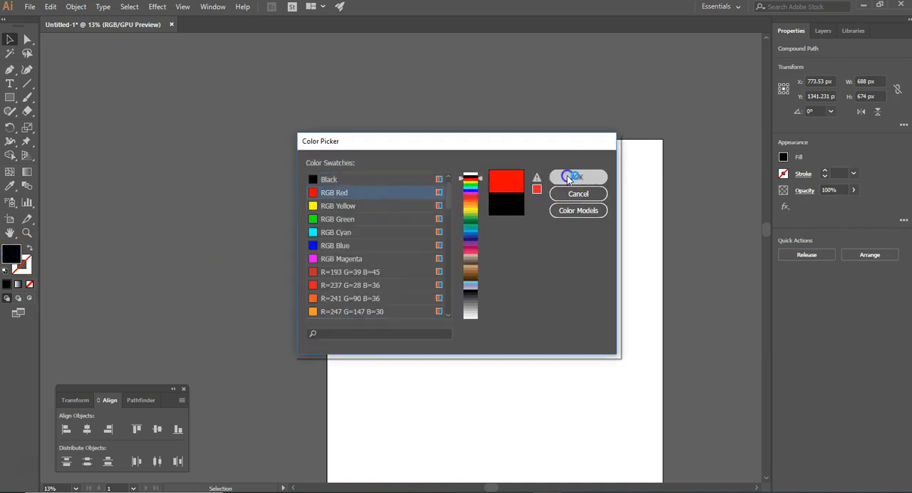
Step: Move the E close beside the red M and fill it with RGB Yellow
drag(468, 218, 428, 231)
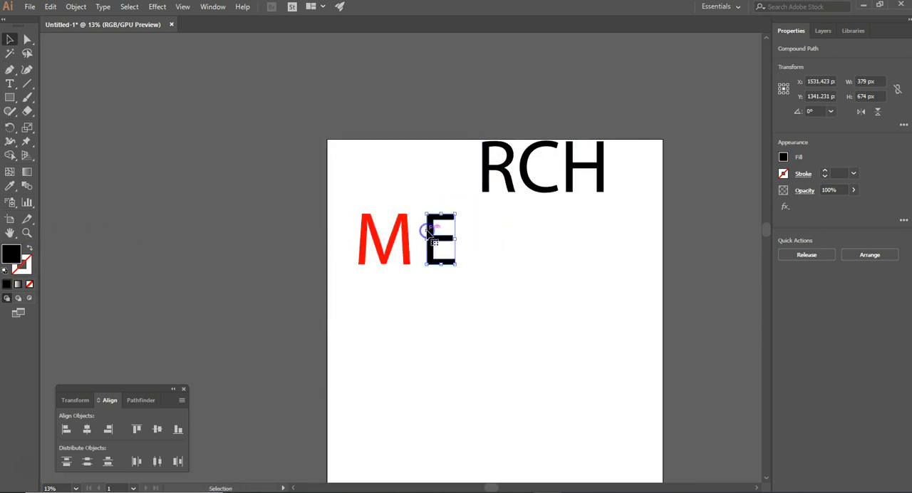
double_click(428, 232)
click(393, 138)
double_click(297, 176)
click(427, 217)
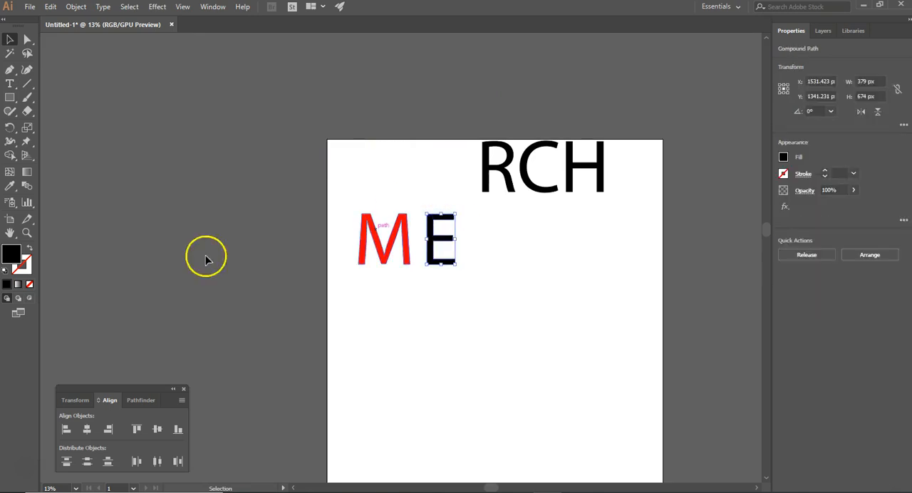
double_click(10, 253)
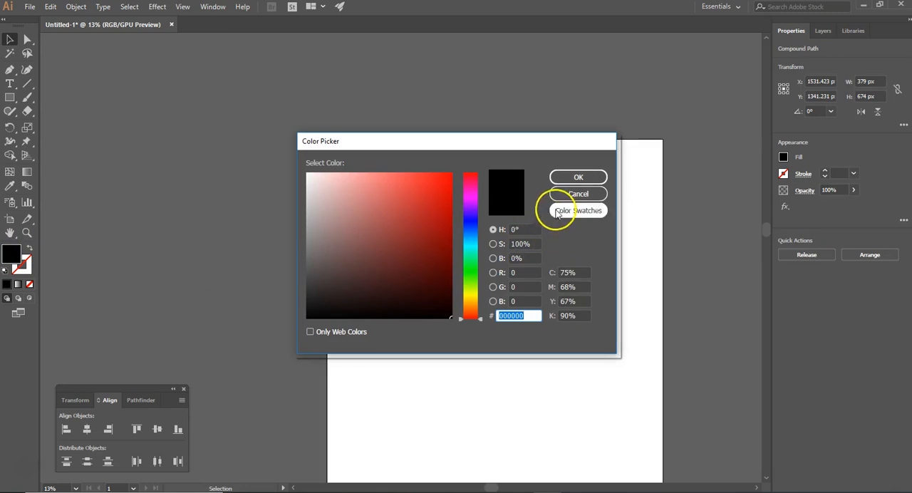
click(560, 210)
click(351, 206)
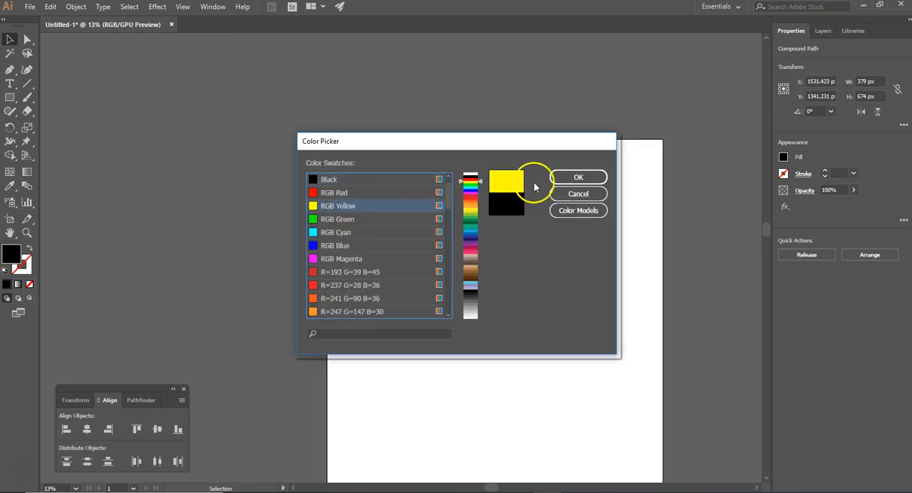
click(574, 177)
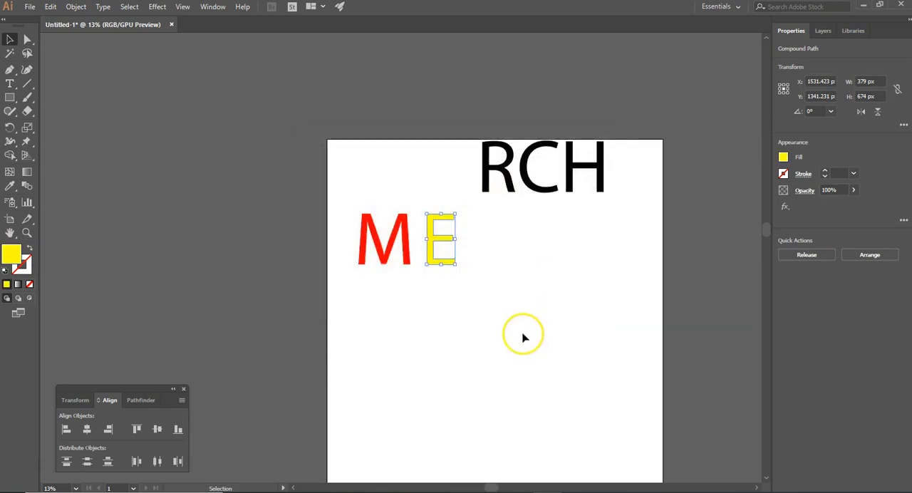
Step: Show the Swatches panel and place it beside the artboard, level with the lettering
click(213, 8)
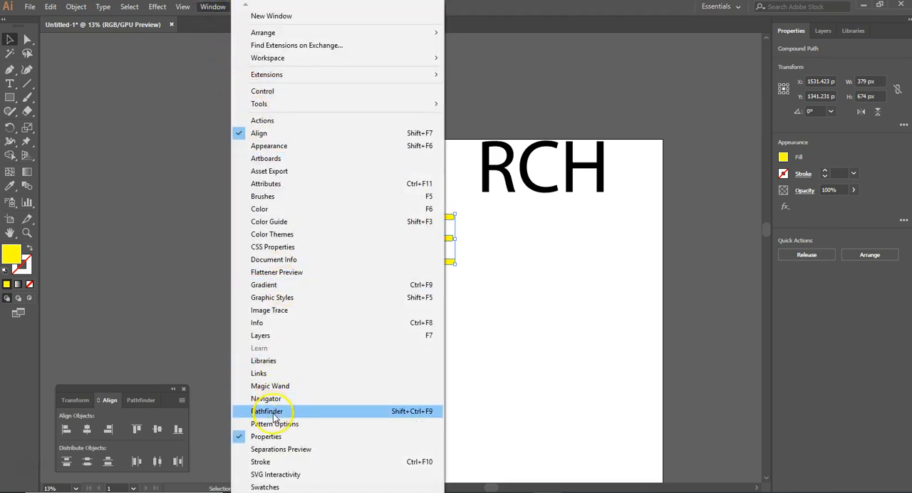
click(271, 487)
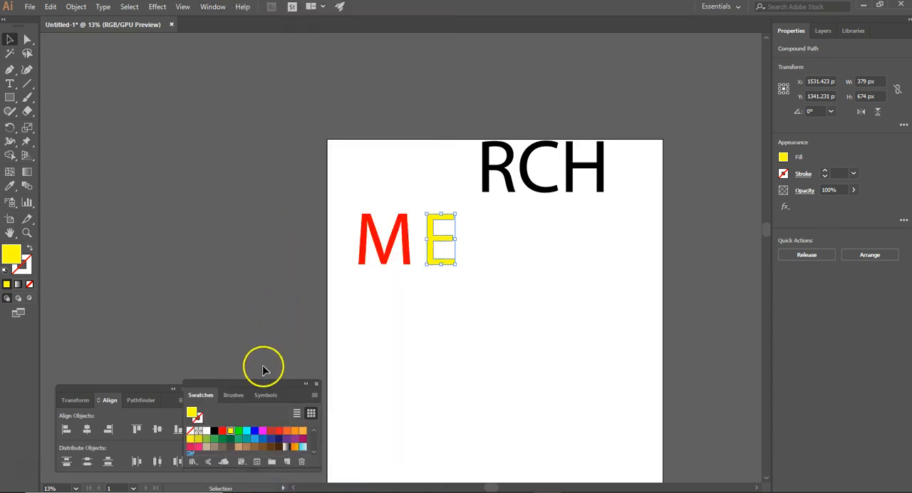
drag(264, 387, 264, 147)
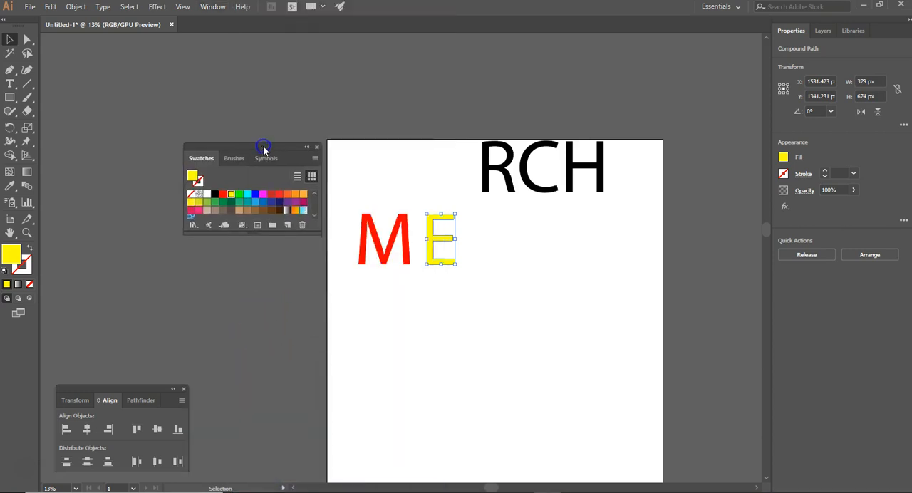
Step: Fill the R with green, the C with magenta and the H with green and then dark red, and clear the selection
click(496, 166)
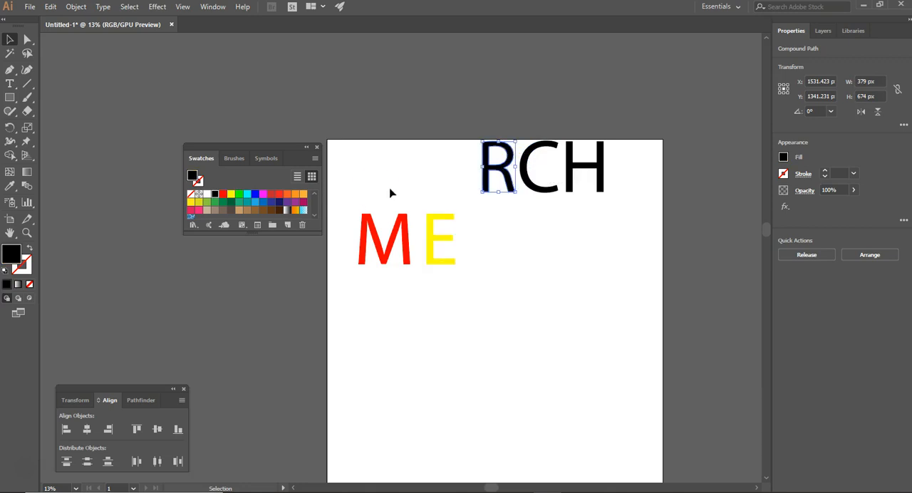
click(240, 195)
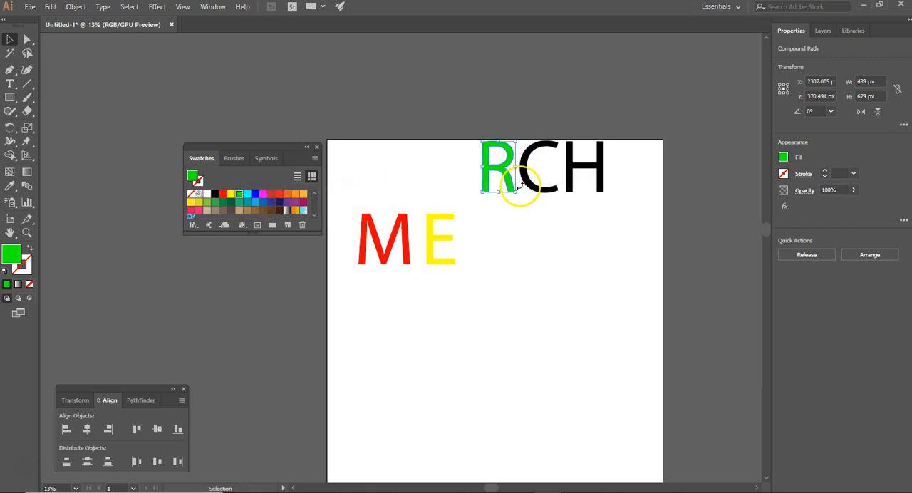
click(526, 182)
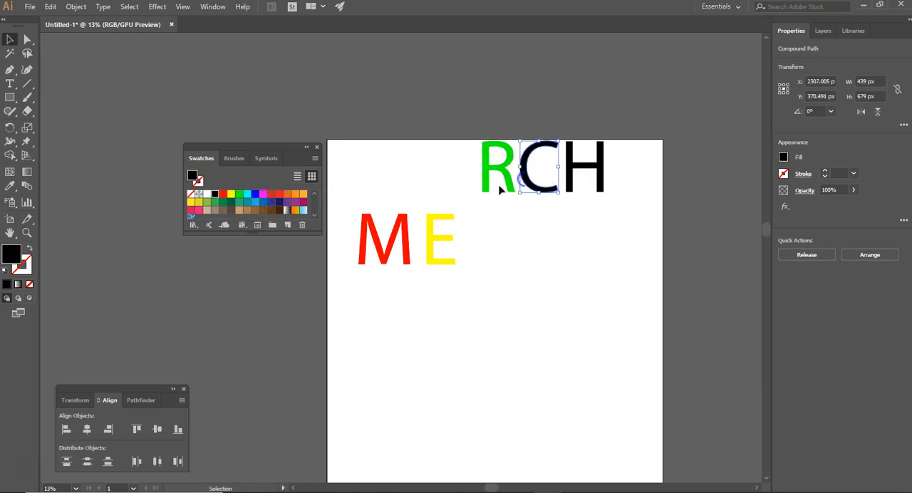
click(263, 194)
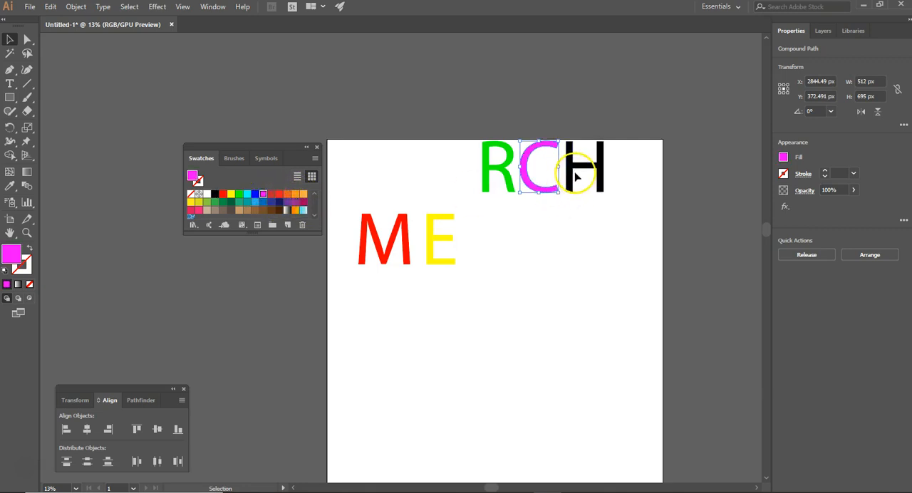
click(579, 170)
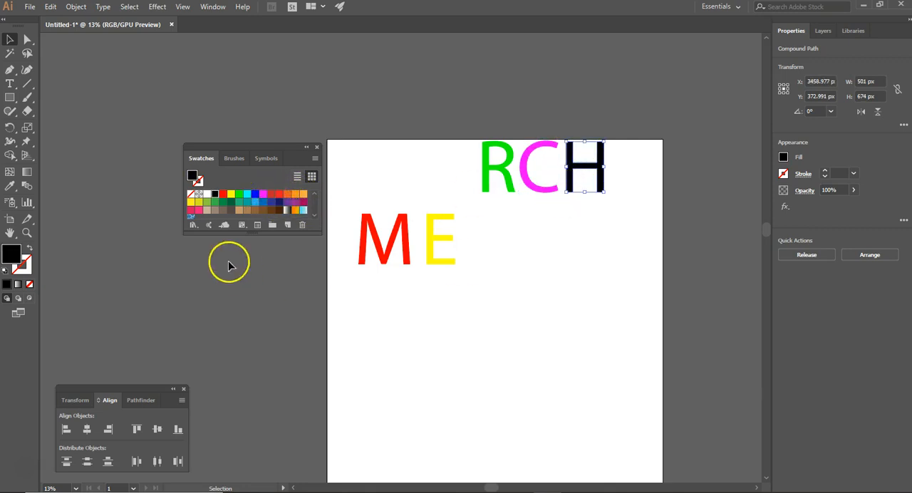
click(239, 194)
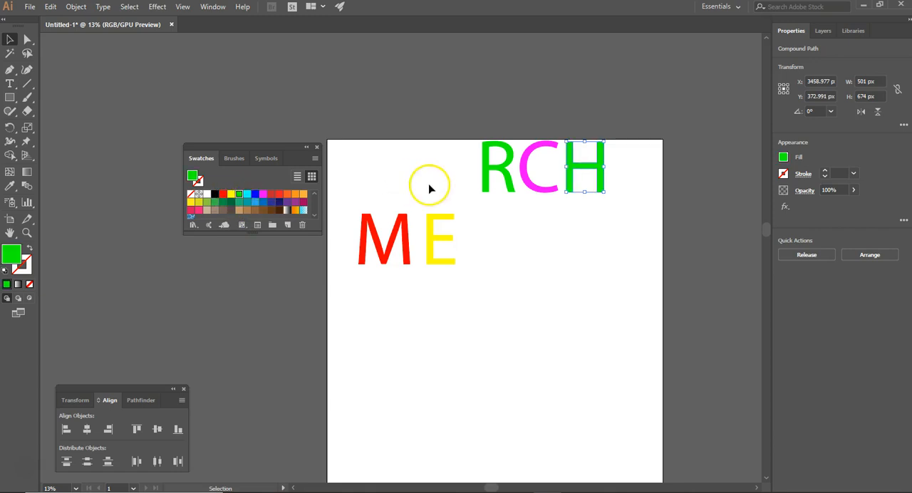
click(271, 197)
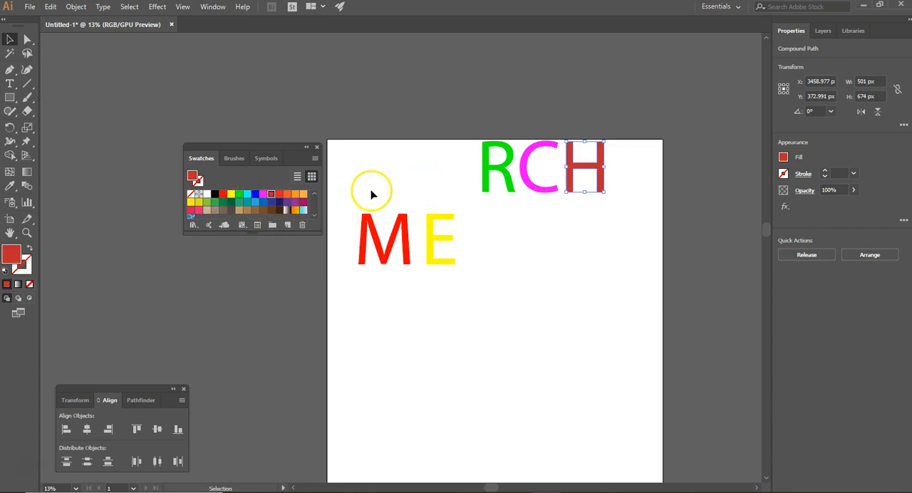
click(371, 192)
Step: Undo the letter colors, moves, ungrouping and outlining back to the editable MERCH text
key(ctrl+z)
key(ctrl+z)
key(ctrl+z)
key(ctrl+z)
key(ctrl+z)
key(ctrl+z)
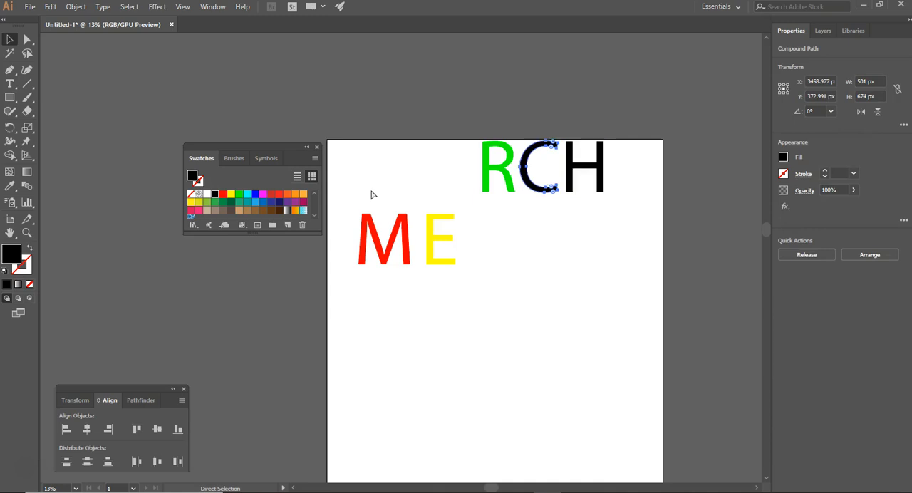
key(ctrl+z)
key(ctrl+z)
key(ctrl+z)
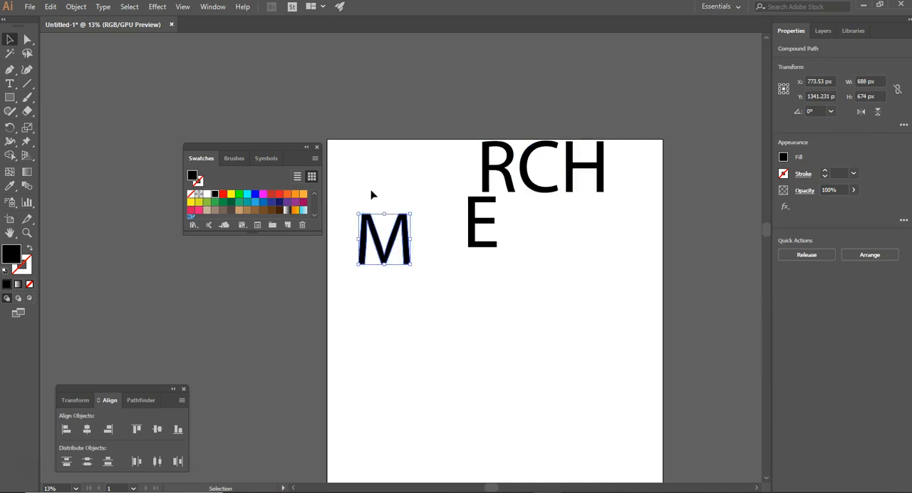
key(ctrl+z)
key(ctrl+z)
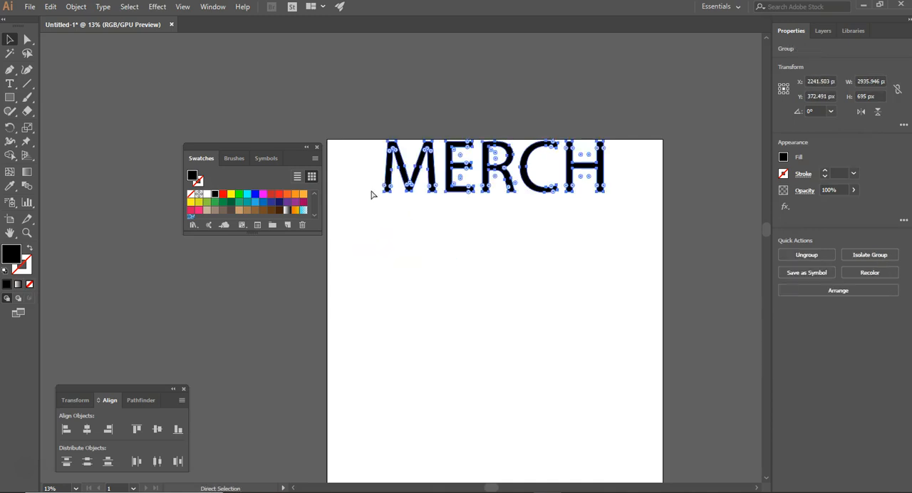
key(ctrl+z)
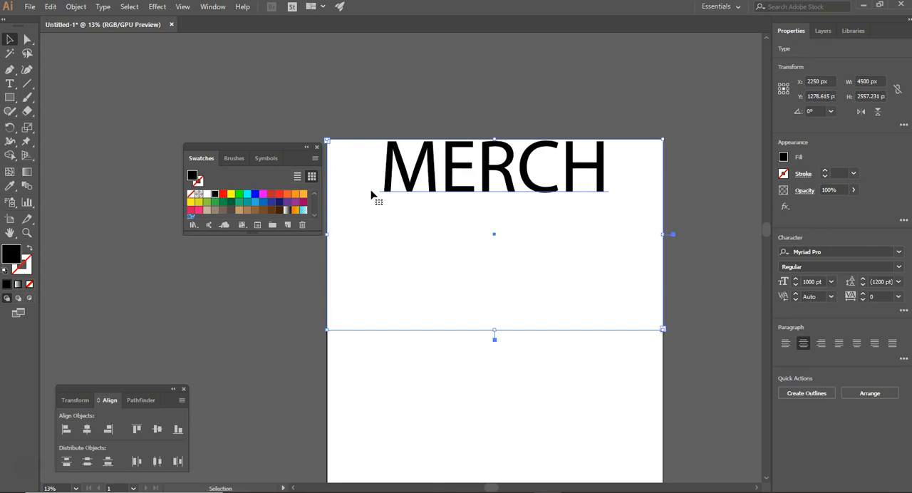
Step: Change the font of the whole MERCH text to MOON GET! Heavy
double_click(407, 182)
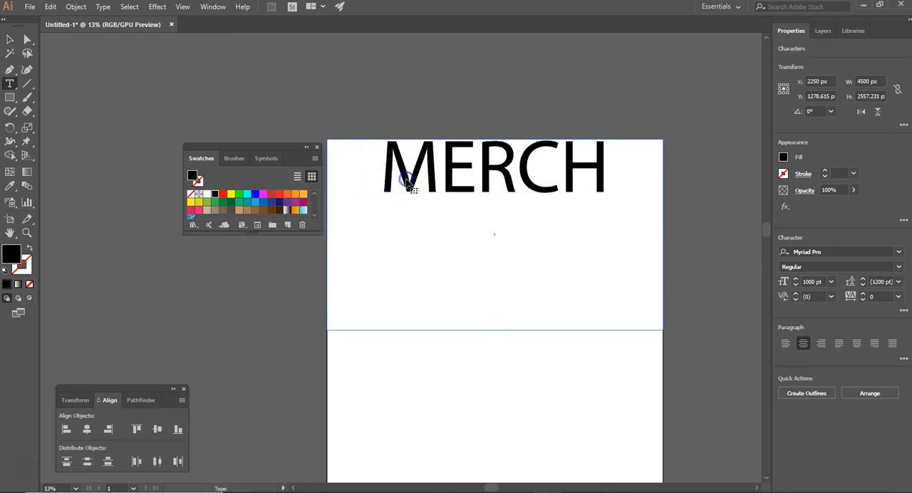
drag(378, 169, 655, 191)
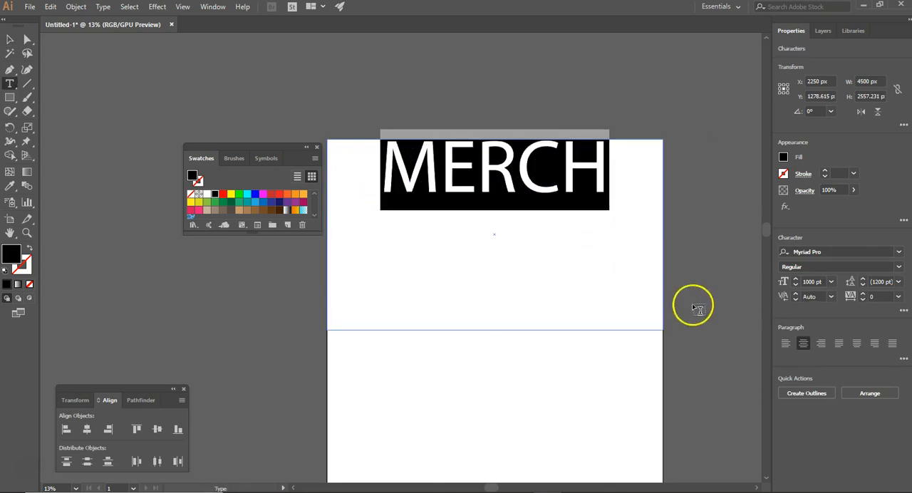
click(820, 253)
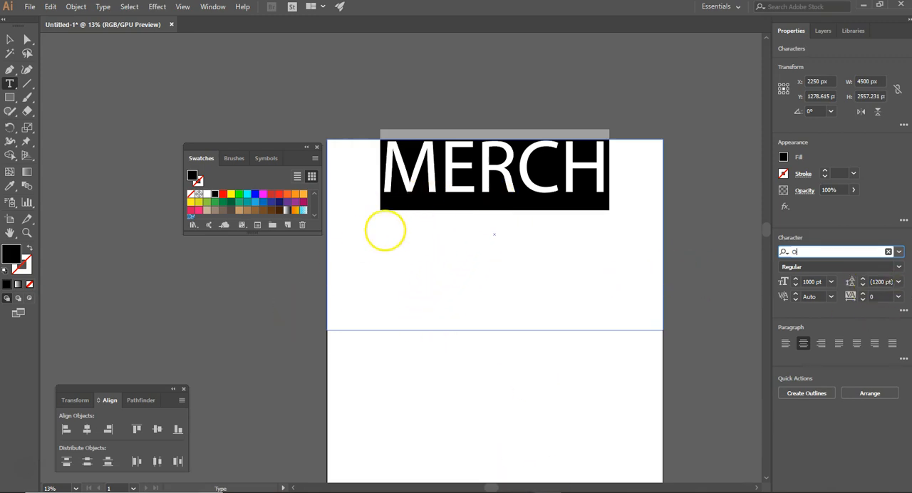
click(386, 230)
drag(610, 158, 380, 166)
click(829, 252)
text(MOON)
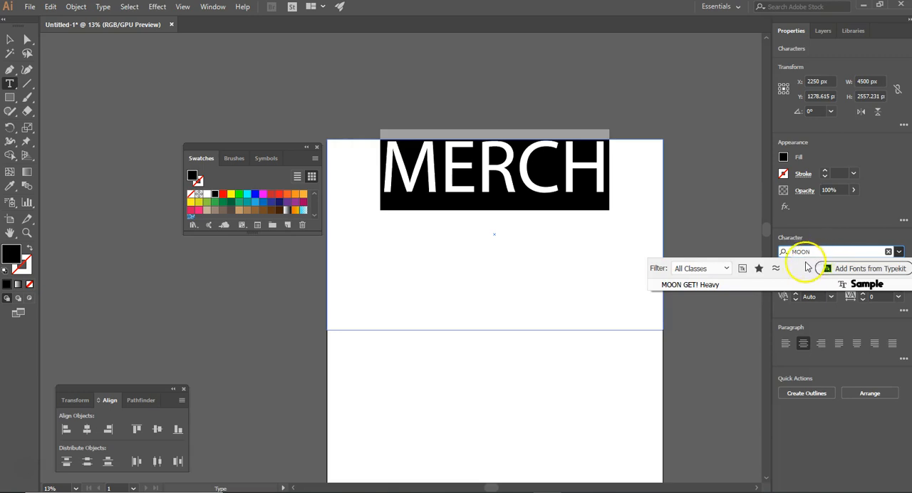
click(718, 283)
click(648, 284)
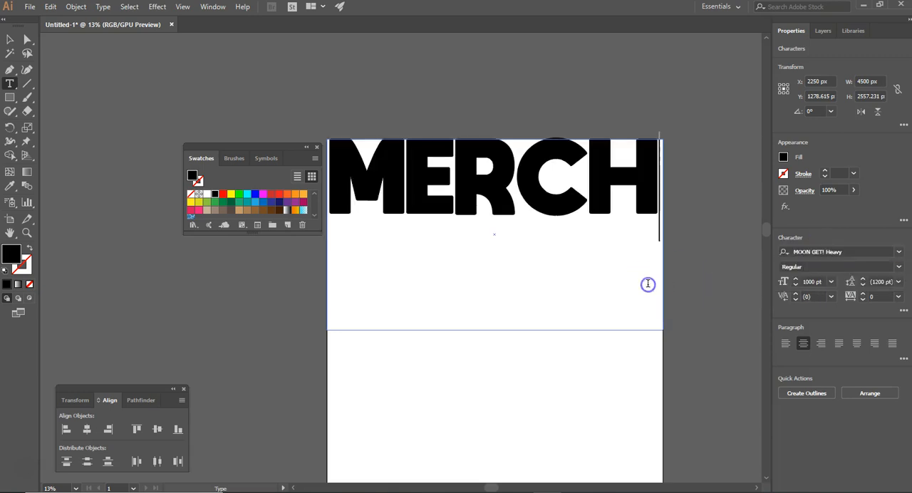
Step: Convert the whole MERCH text to outlines
click(330, 174)
click(10, 39)
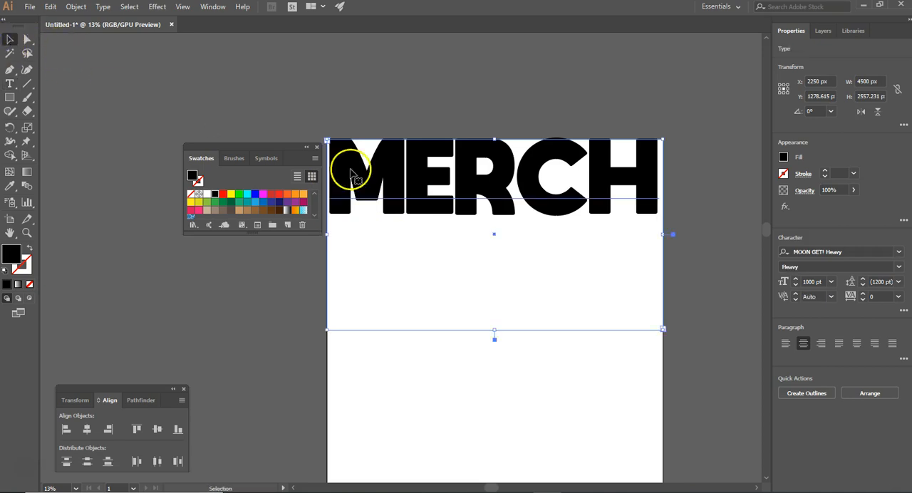
click(103, 6)
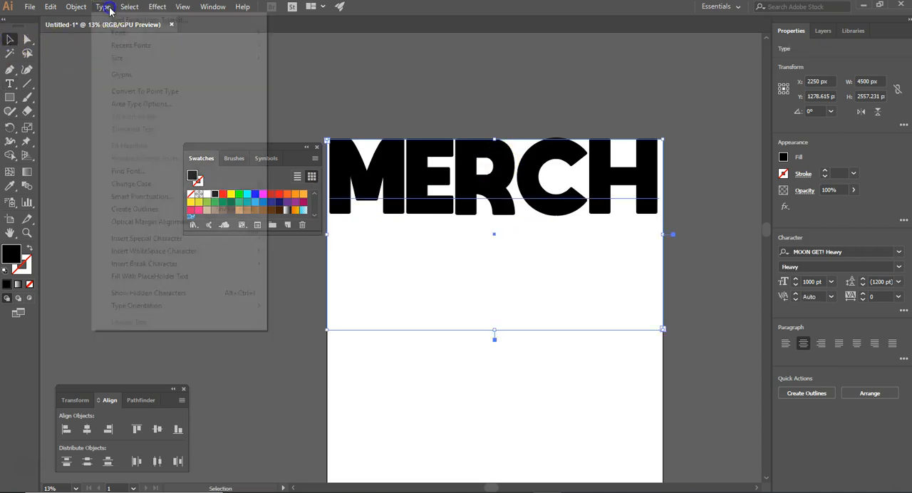
click(136, 210)
Step: Move the outlined MERCH lettering down from the artboard's upper edge and fill it with yellow
drag(506, 206, 506, 284)
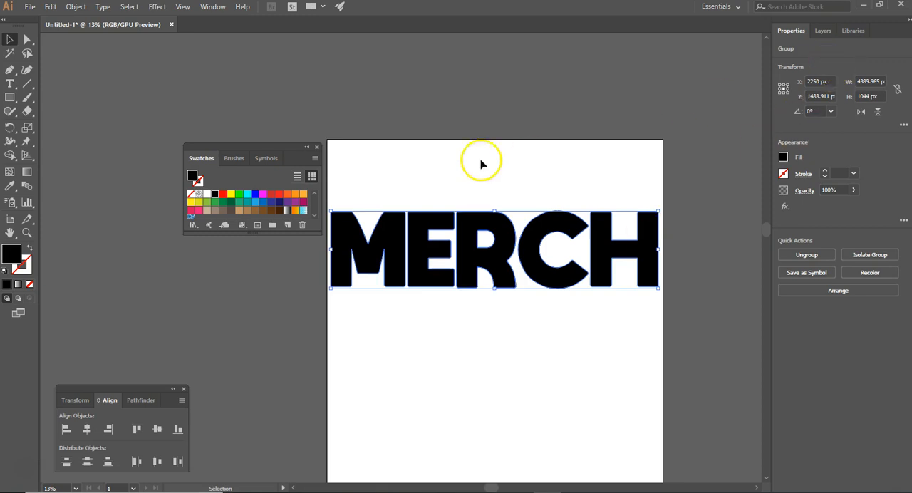
click(230, 195)
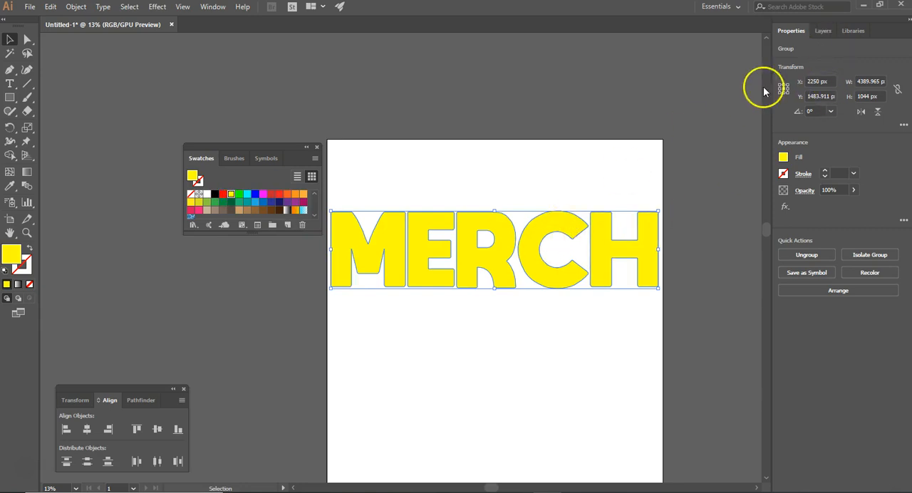
Step: Add a new layer and draw a black-filled rectangle on it covering the whole artboard
click(827, 35)
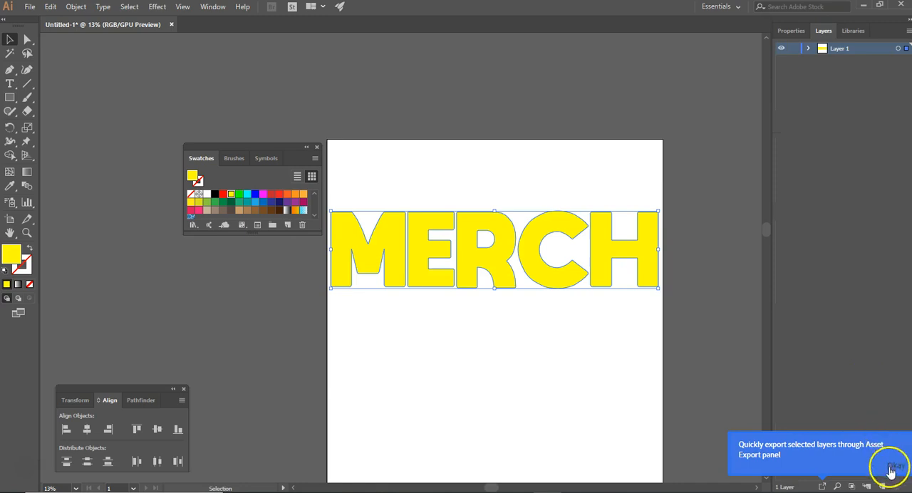
click(883, 488)
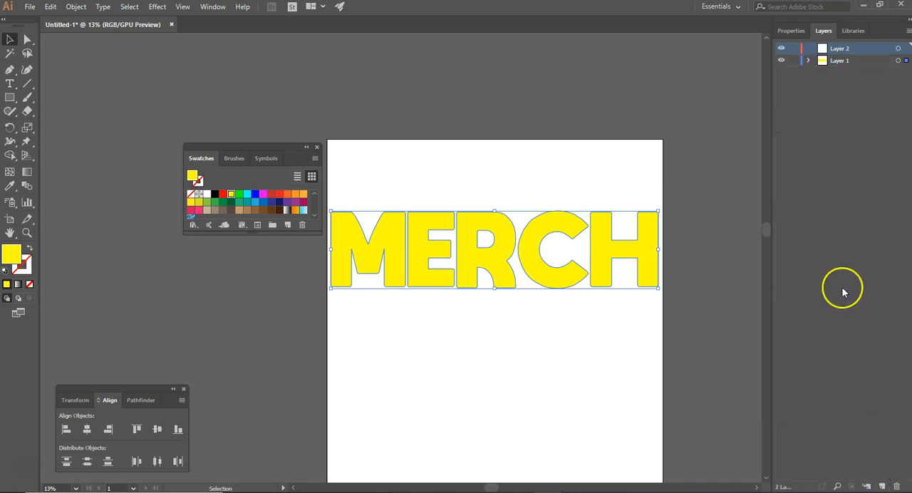
click(9, 99)
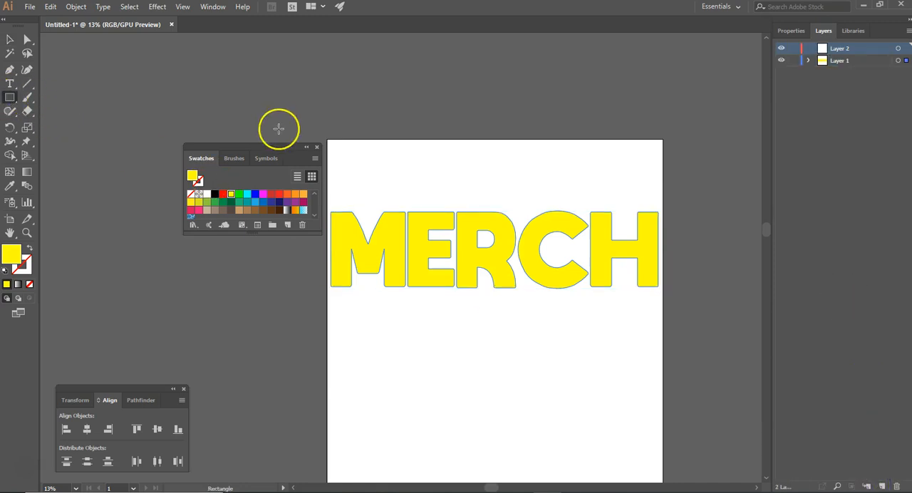
drag(327, 140, 661, 444)
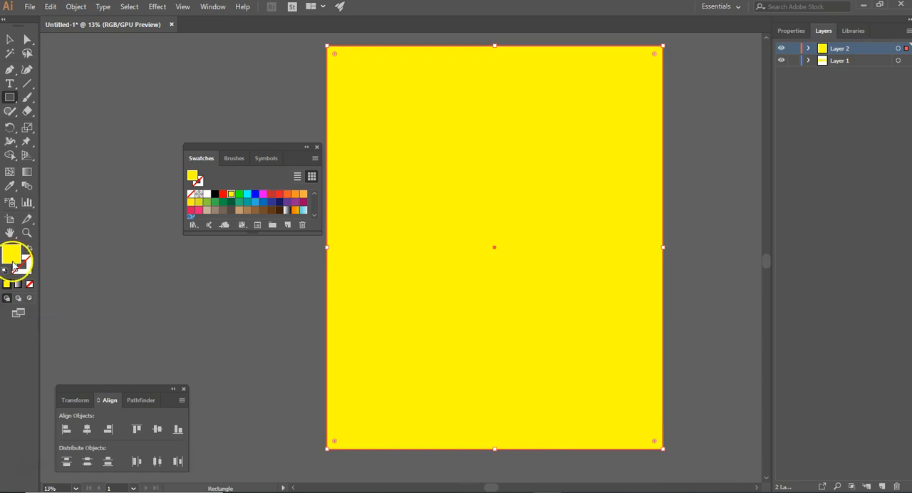
click(214, 194)
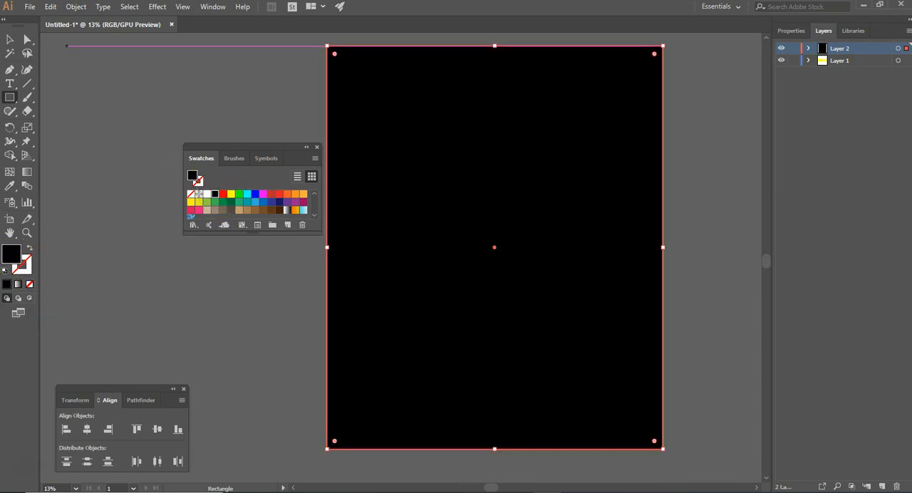
Step: Place the black background's Layer 2 beneath Layer 1, lock it and make Layer 1 active
click(11, 38)
click(75, 7)
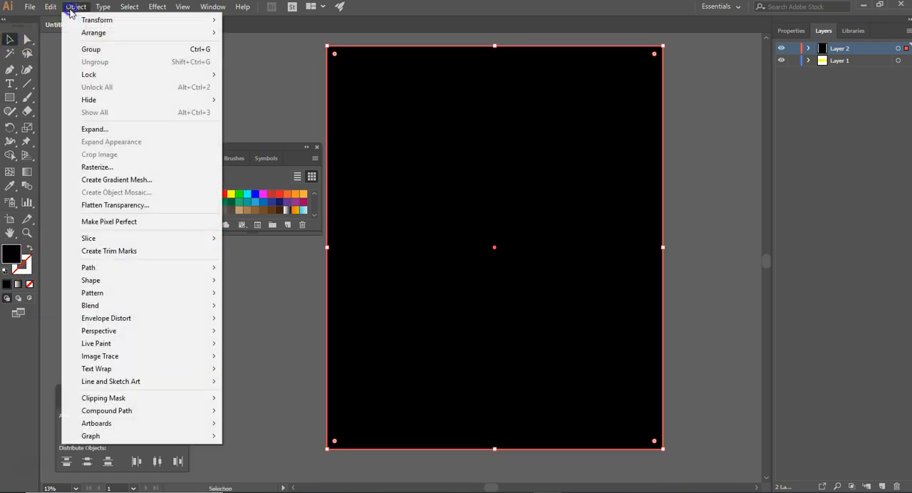
mouse_move(91, 33)
click(275, 71)
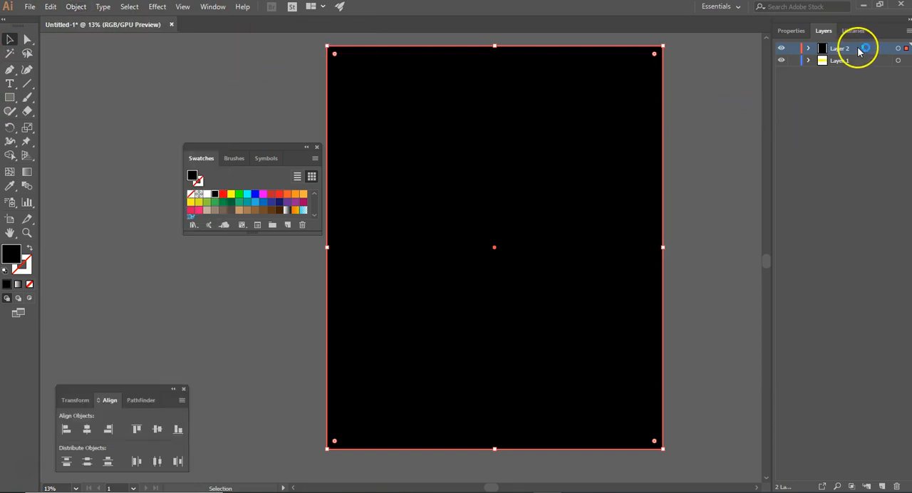
drag(859, 50, 857, 67)
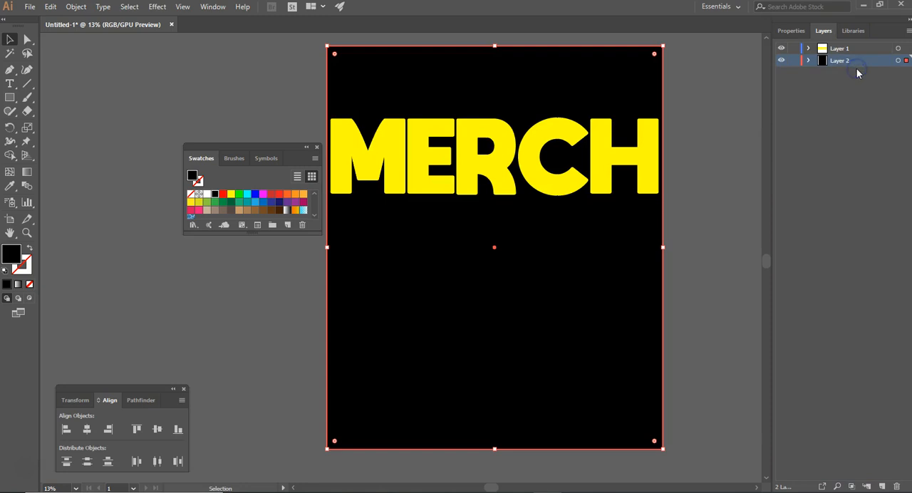
click(794, 61)
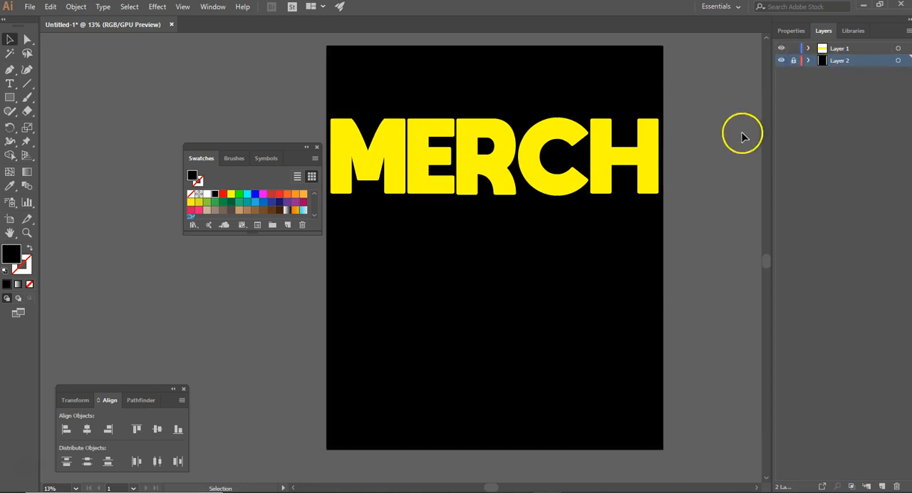
click(845, 50)
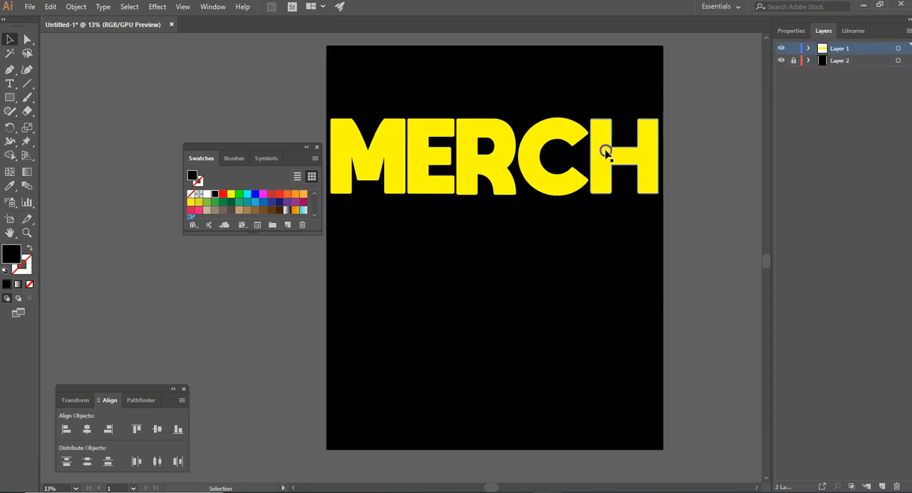
Step: Ungroup the yellow MERCH lettering into separate letters
click(606, 153)
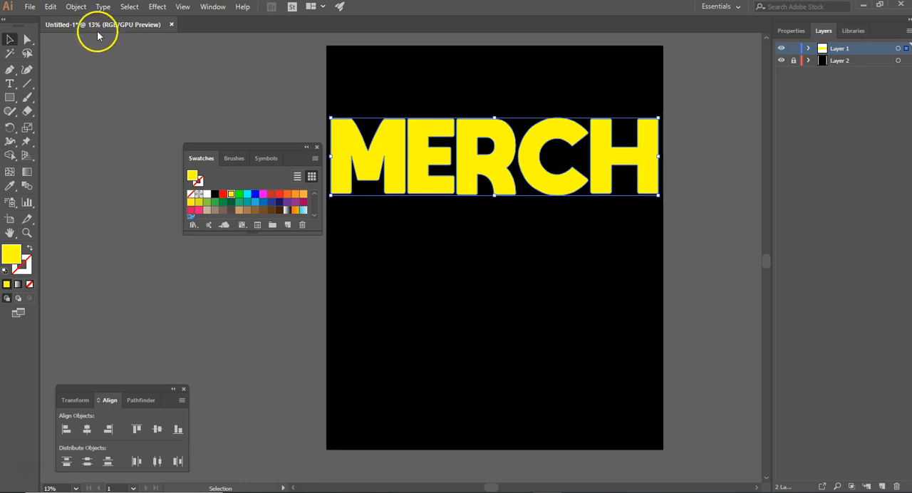
click(77, 7)
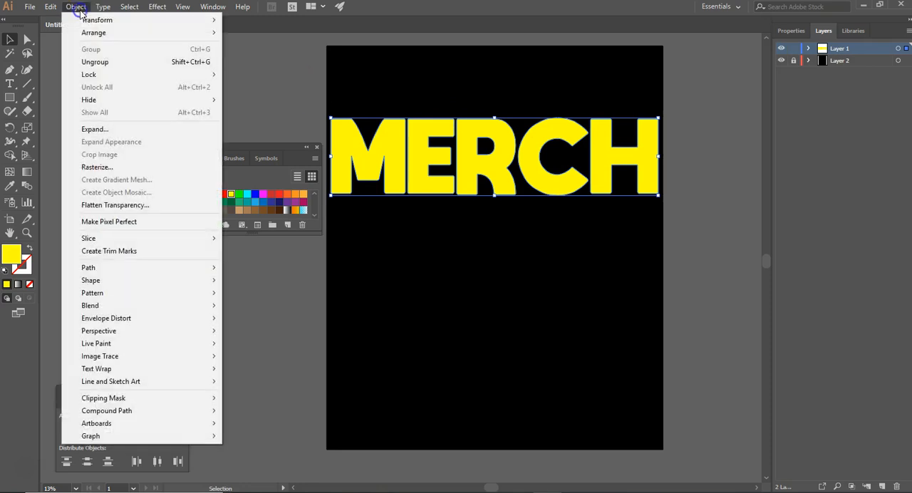
click(90, 62)
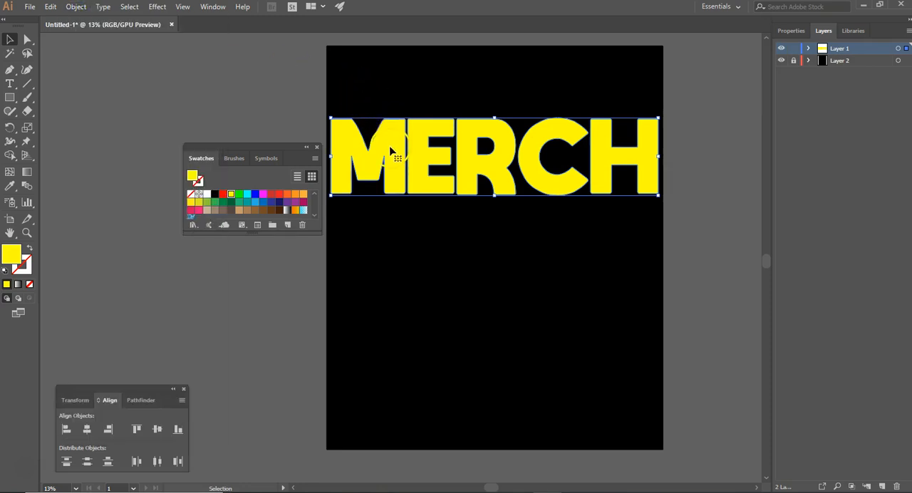
Step: Lower the lettering and rearrange its letters into two stacked rows, with RCH above ME
drag(391, 147, 389, 193)
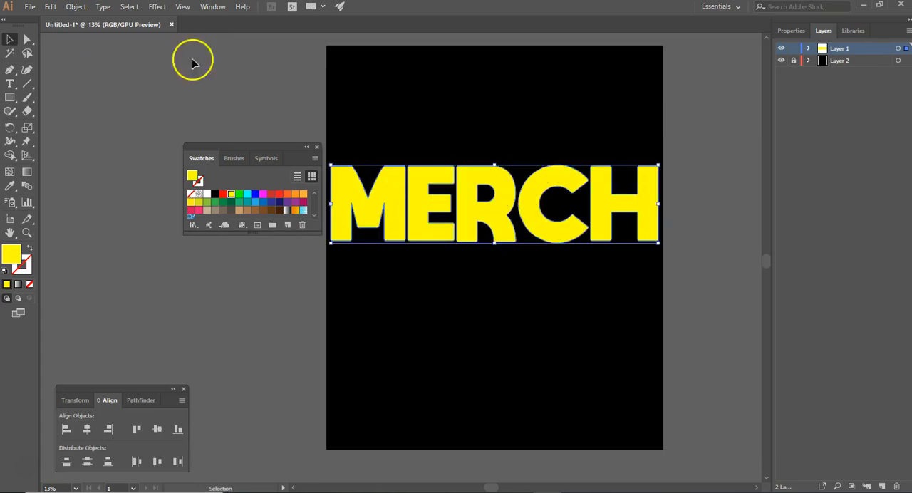
click(79, 7)
click(309, 83)
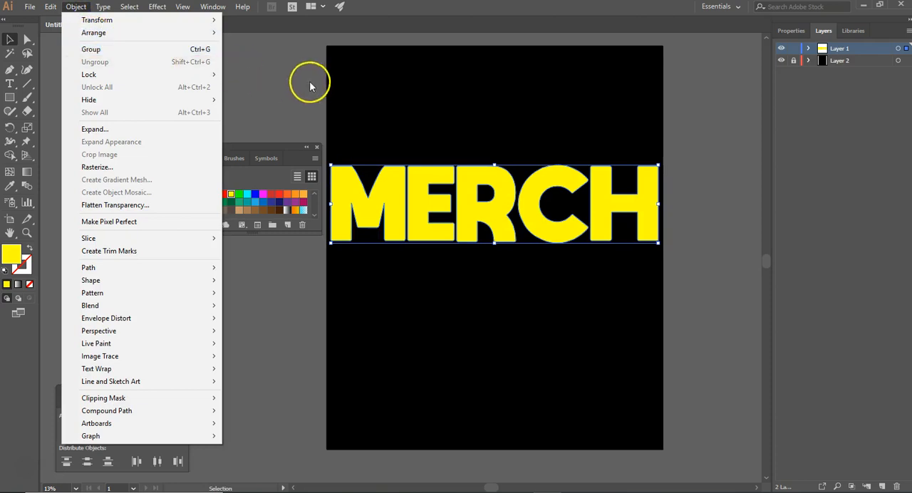
click(372, 192)
click(378, 201)
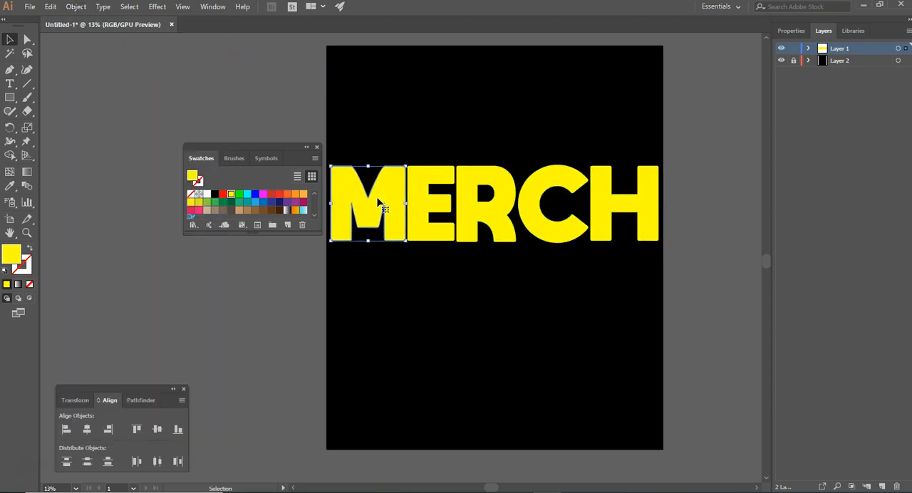
drag(377, 202, 388, 293)
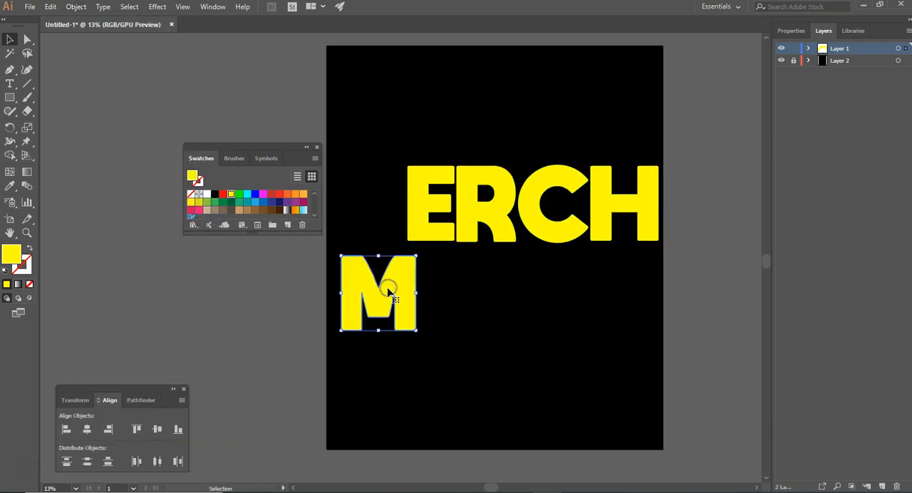
drag(426, 228, 442, 318)
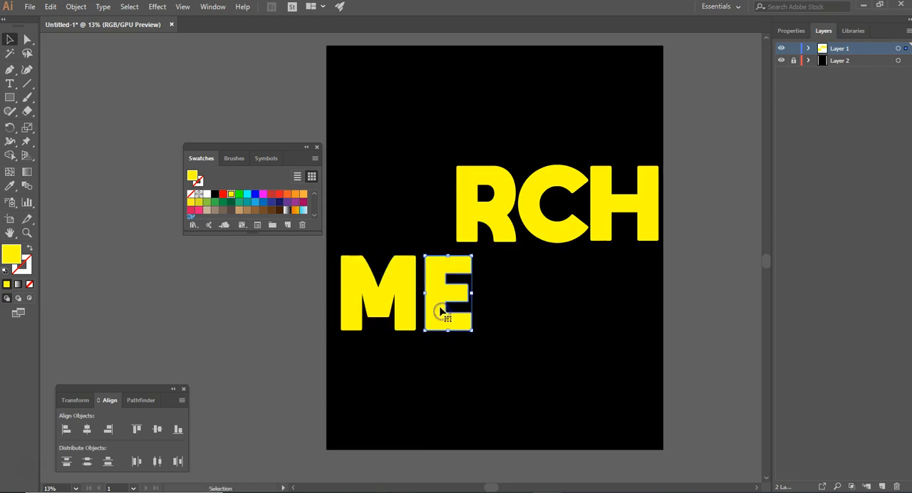
click(558, 228)
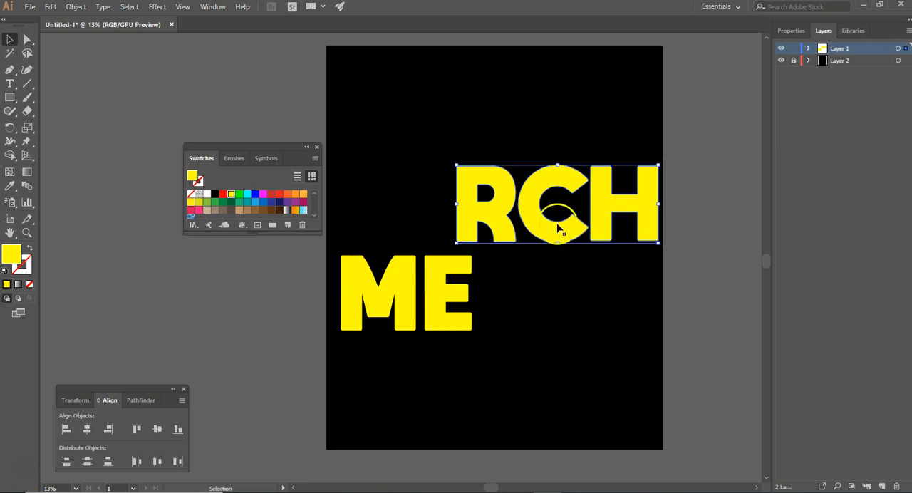
drag(532, 221, 421, 245)
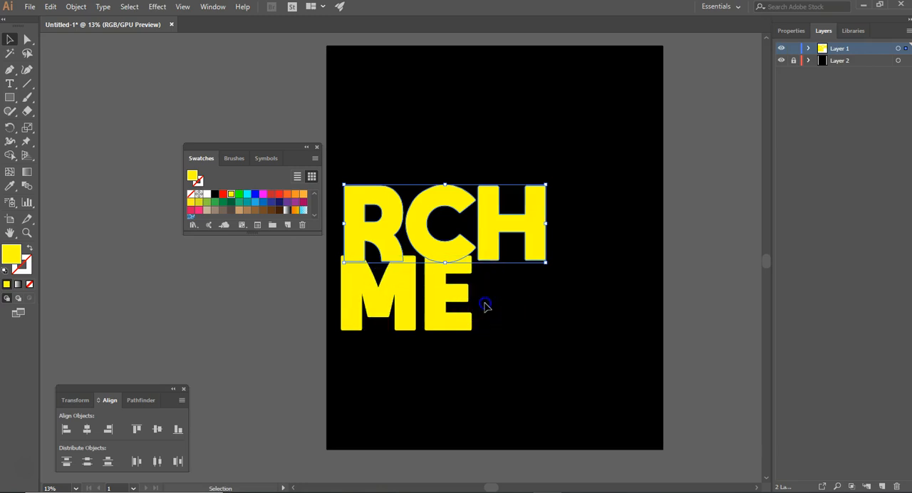
Step: Group the M and the E, and move the H alone to the artboard's right edge
click(384, 306)
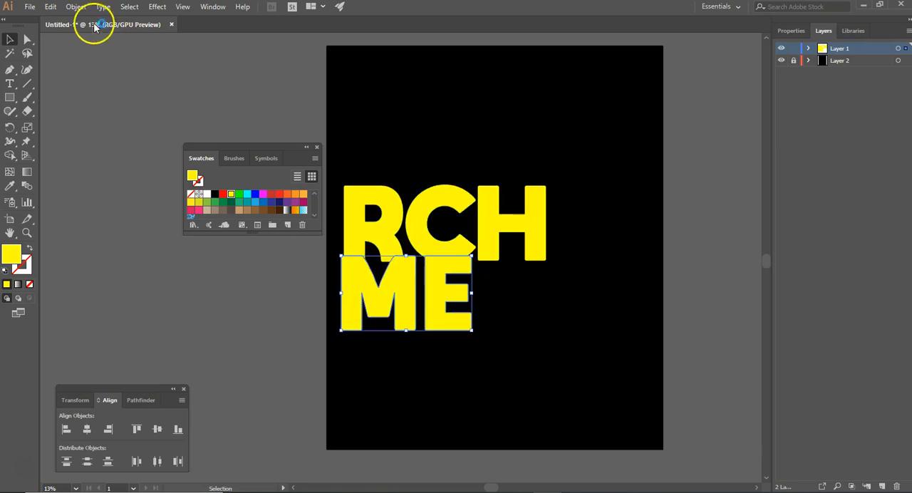
click(76, 6)
click(92, 49)
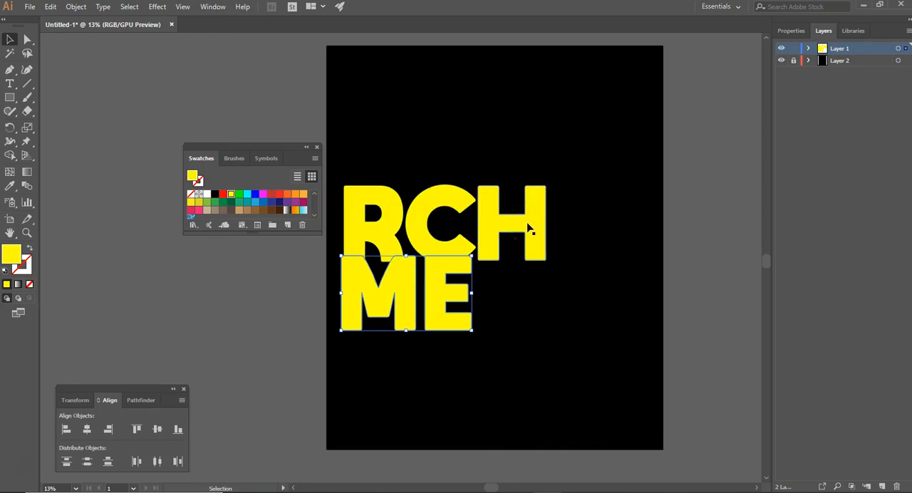
drag(560, 226, 643, 239)
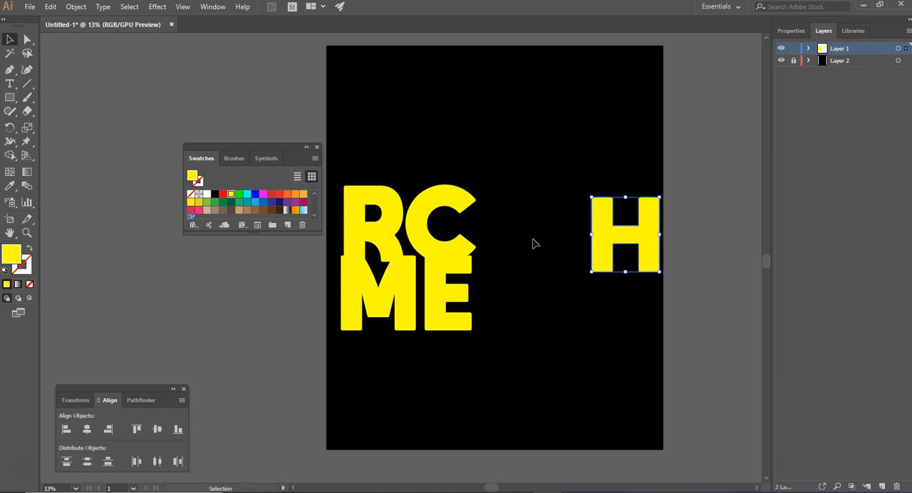
Step: Undo the letter moves and grouping so MERCH is one row in its earlier position on the artboard
key(ctrl+z)
key(ctrl+z)
key(ctrl+z)
key(ctrl+z)
key(ctrl+z)
key(ctrl+z)
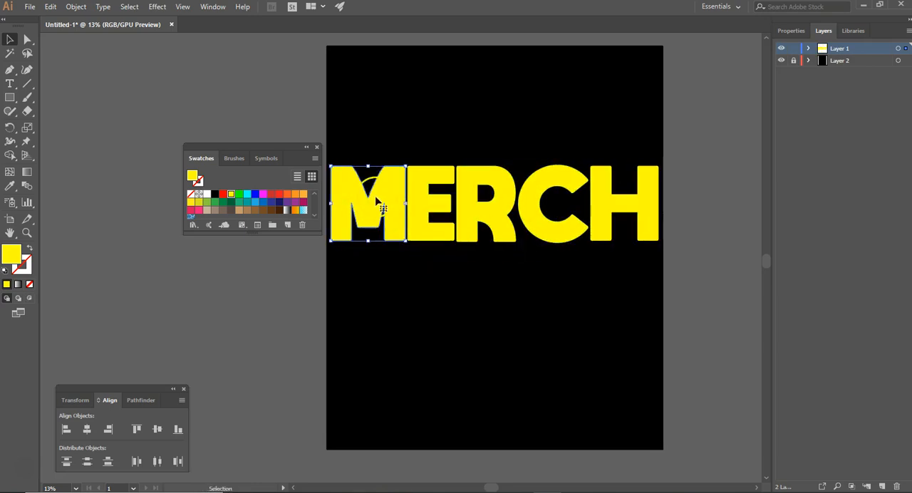
key(a)
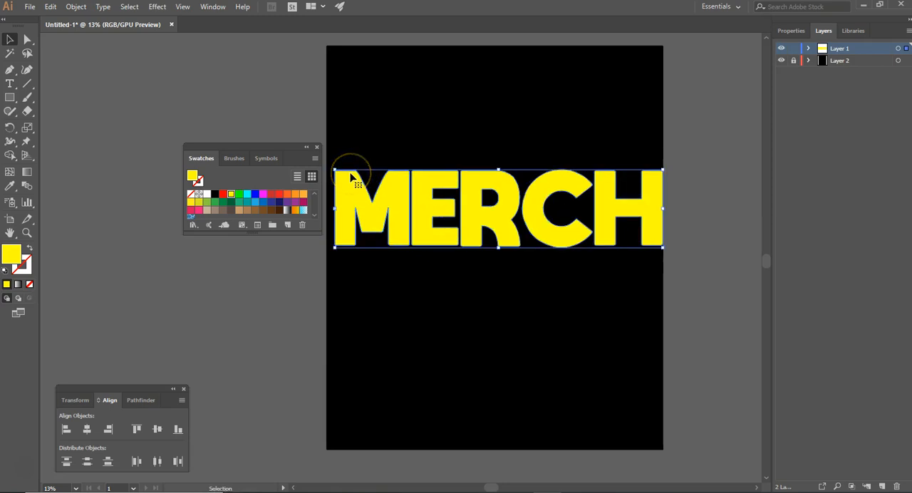
key(ctrl+z)
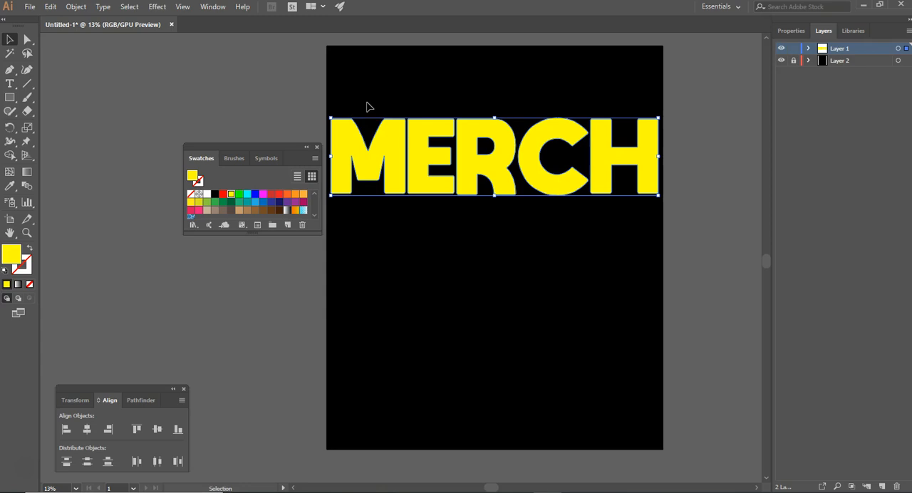
Step: Apply a linear gradient fill to the MERCH letters and open the Brights gradient swatch library
click(17, 285)
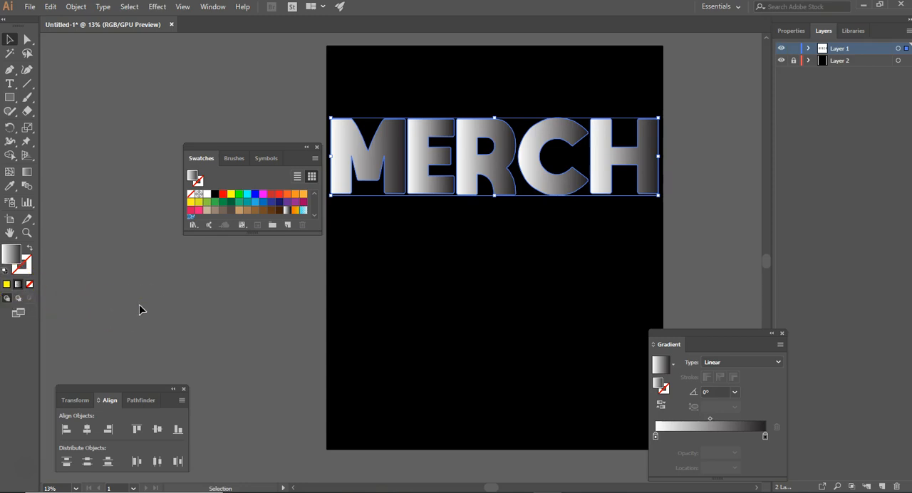
click(193, 225)
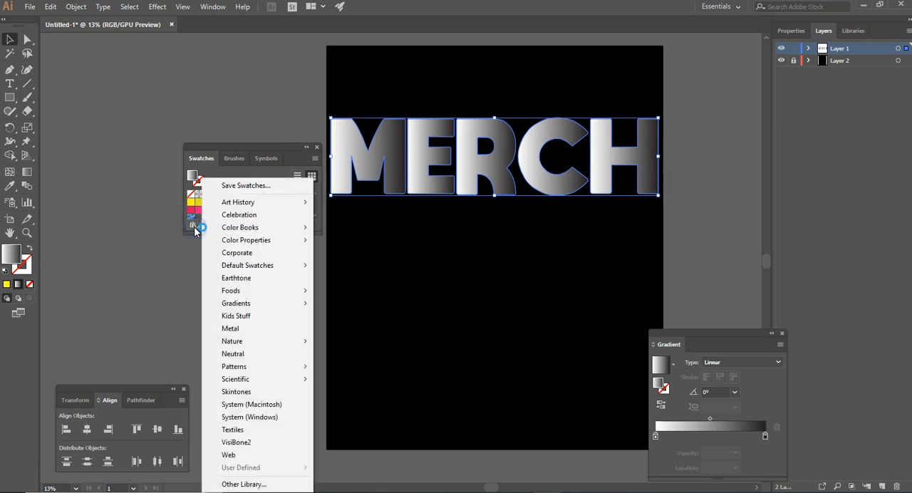
mouse_move(255, 303)
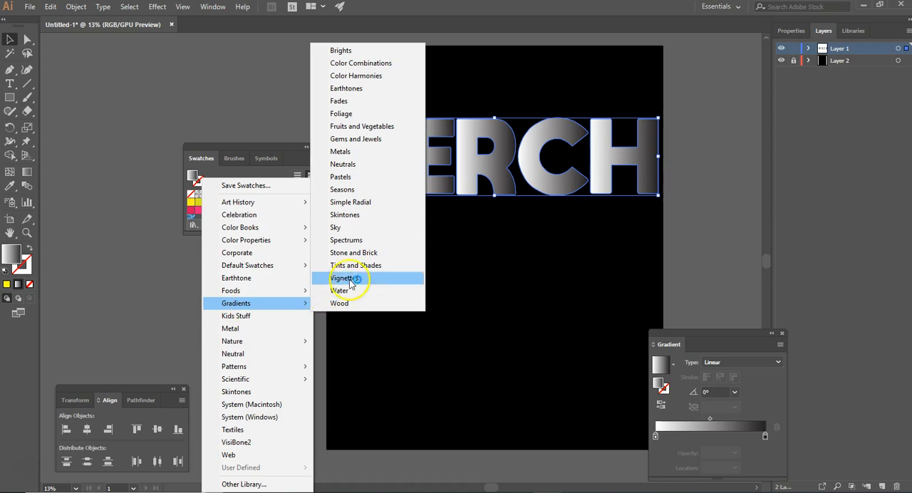
click(346, 50)
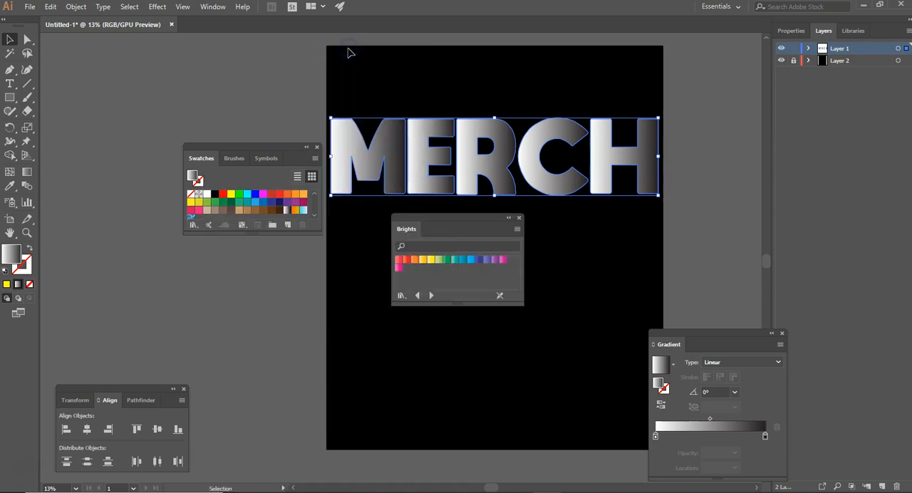
Step: Try the red and yellow Brights gradients on the MERCH letters, and apply the green one
click(399, 259)
click(431, 260)
click(447, 261)
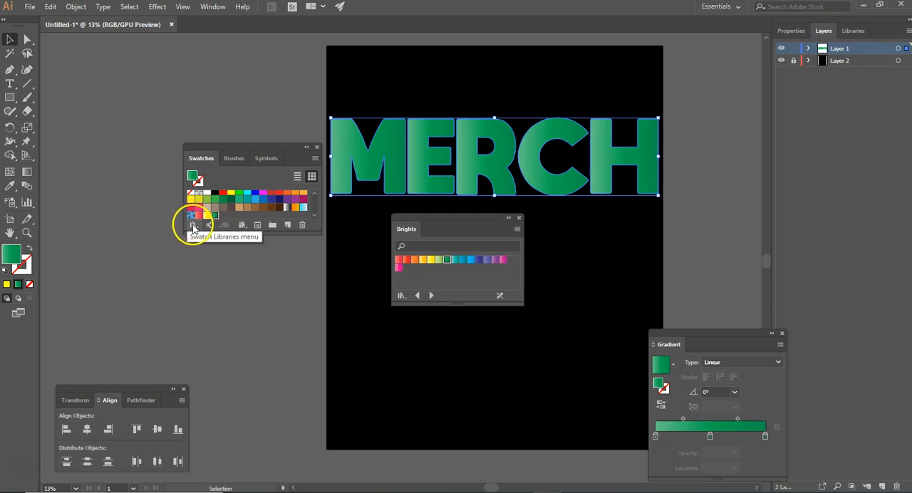
Step: Open the Color Combinations gradient library and try its first five gradients on the MERCH letters
click(191, 224)
mouse_move(231, 268)
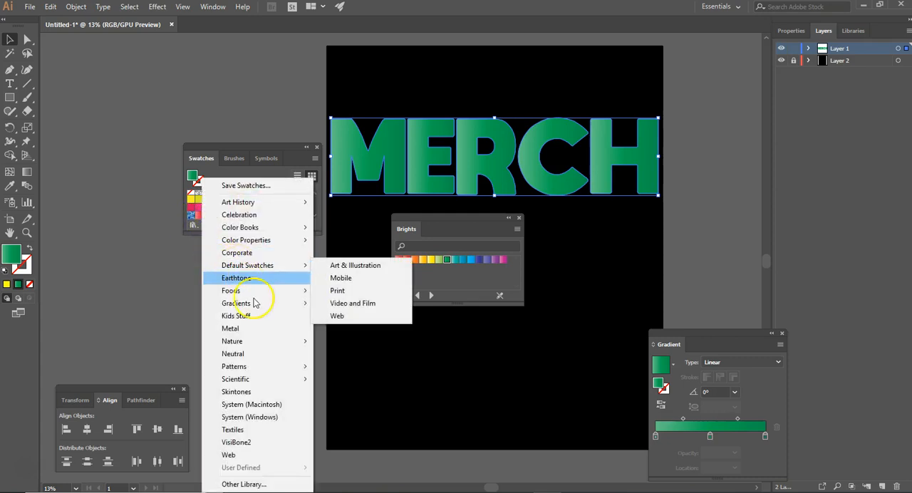
mouse_move(255, 305)
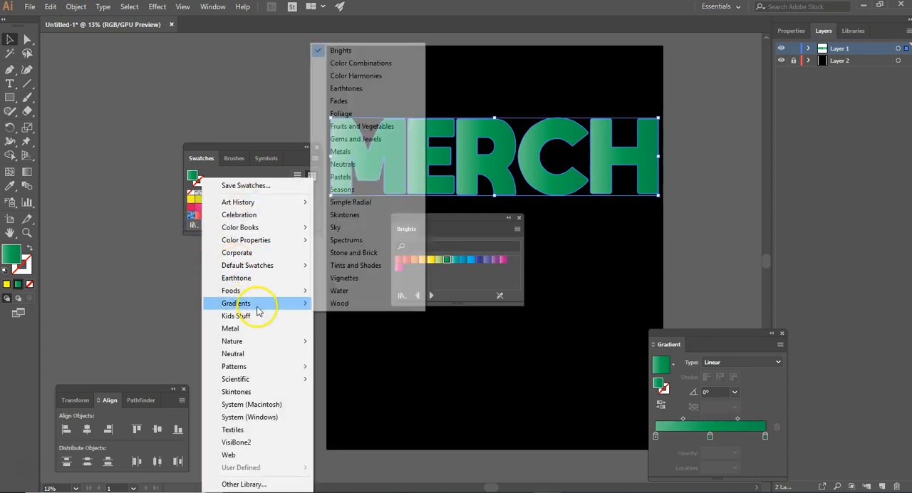
click(353, 62)
click(401, 261)
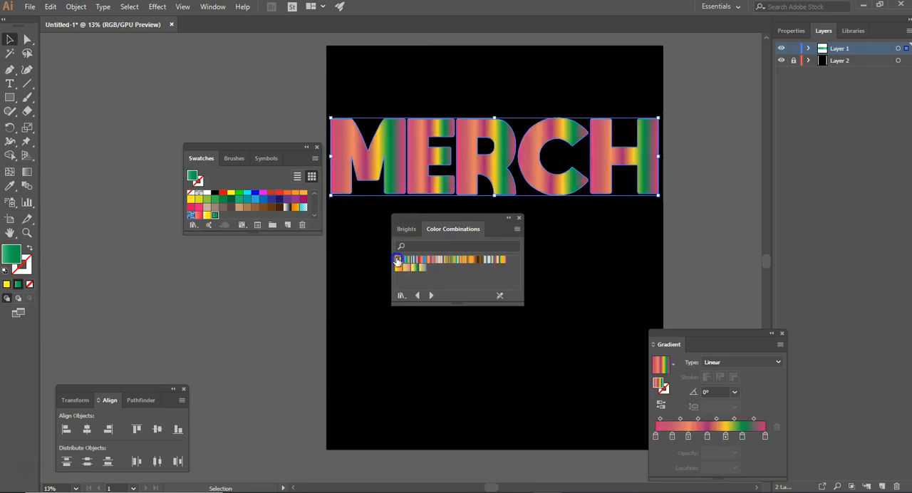
click(407, 261)
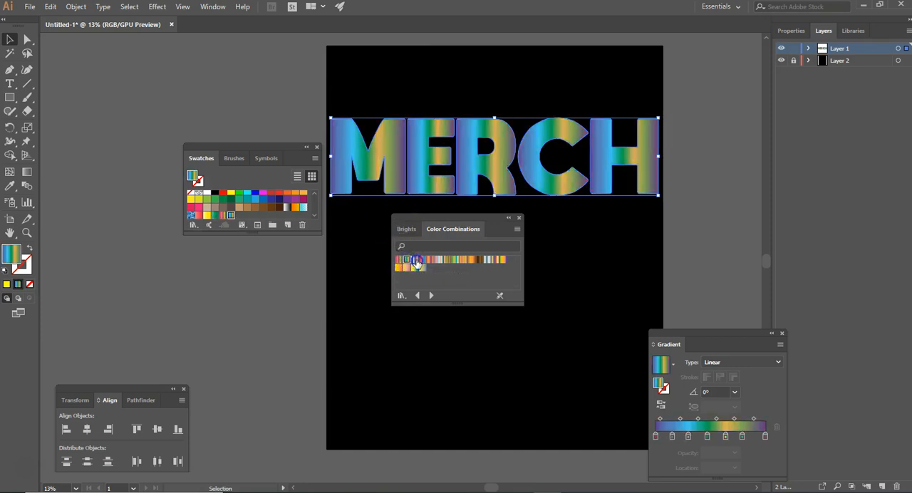
click(418, 260)
click(423, 261)
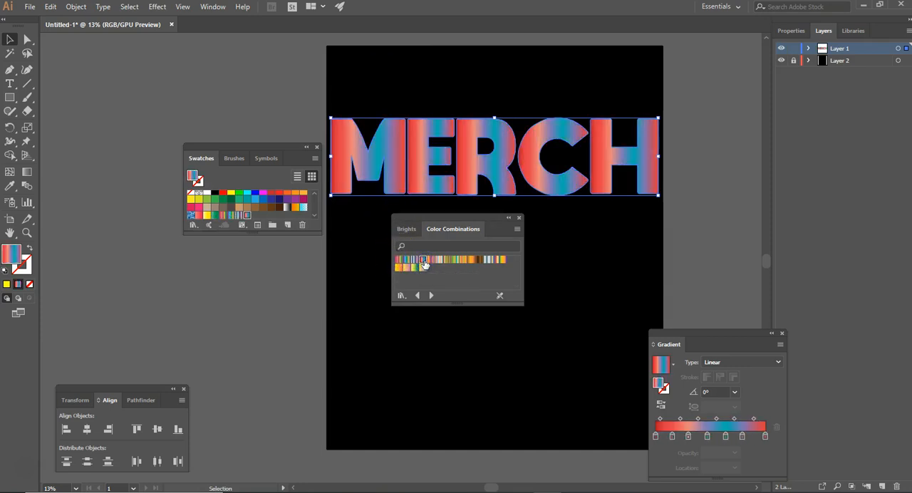
click(431, 261)
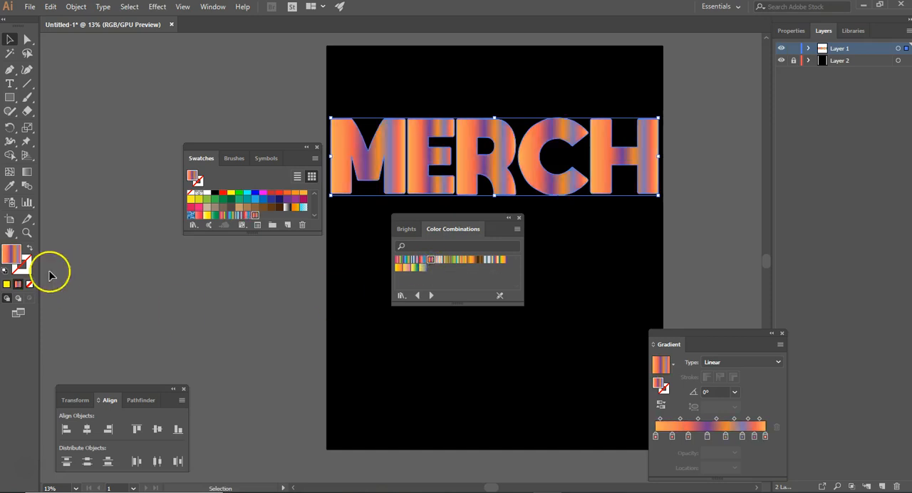
Step: Open the Color Harmonies gradient library, try several of its gradients including Analogous 1 on MERCH, and apply the last, yellow-to-green one
click(193, 227)
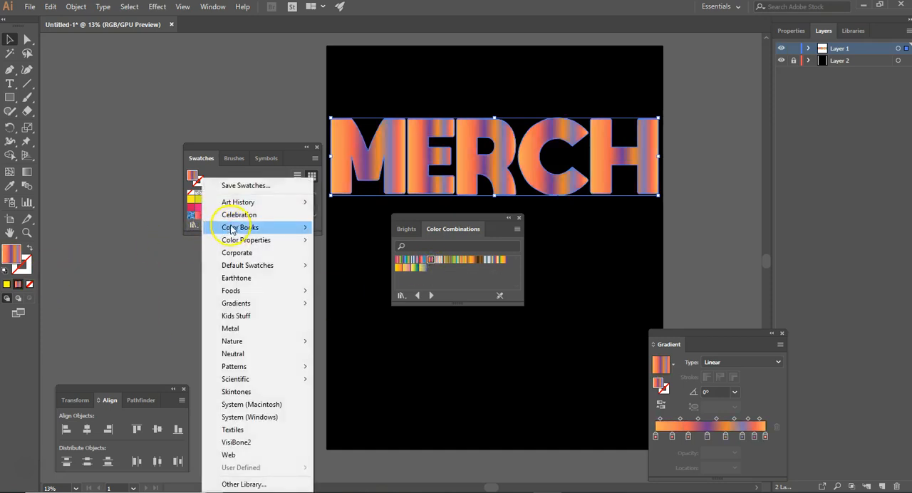
mouse_move(269, 305)
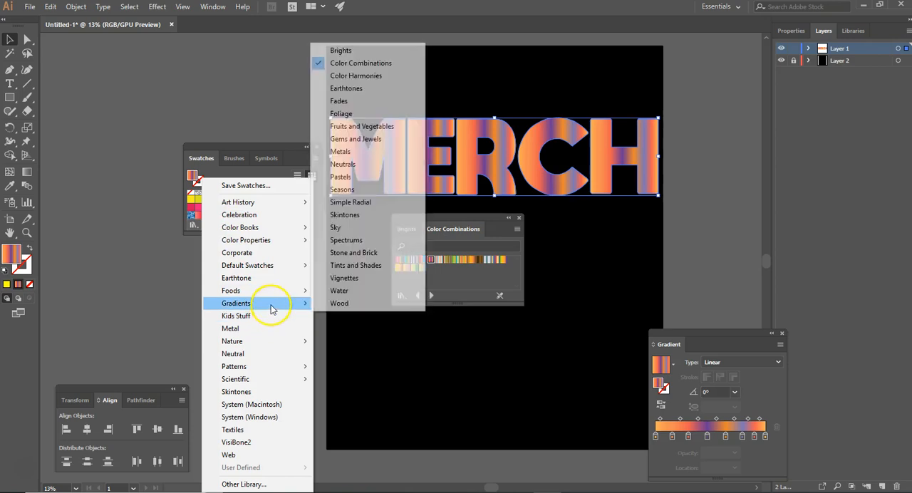
click(357, 76)
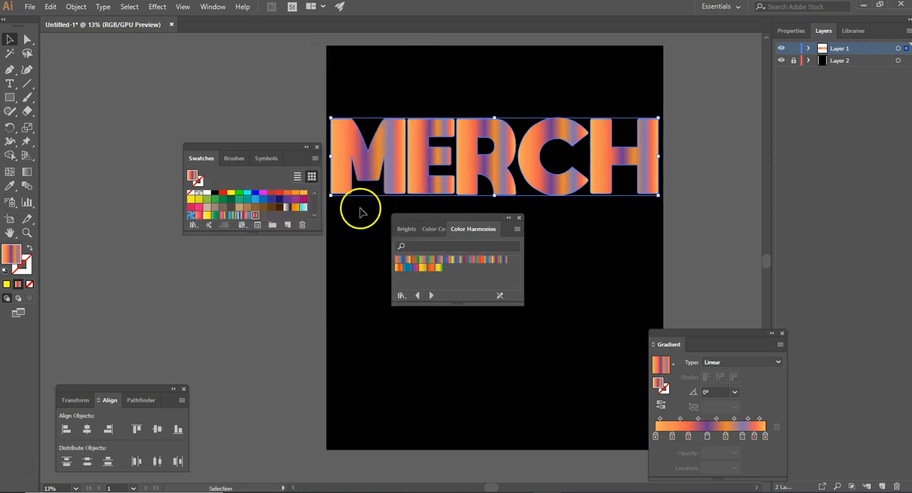
click(408, 261)
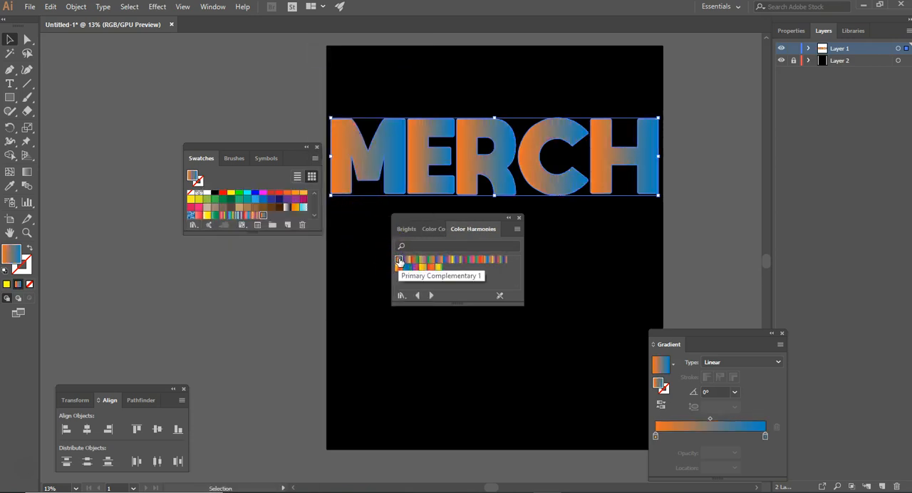
click(408, 261)
click(406, 267)
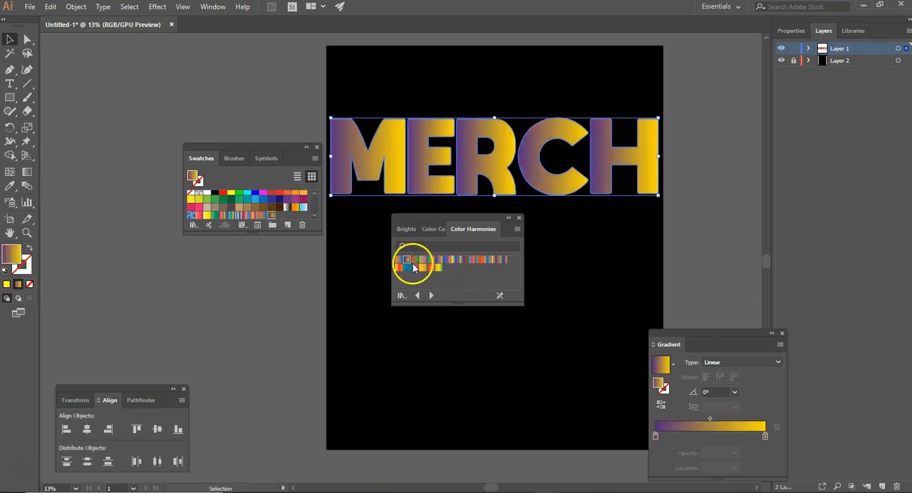
click(399, 268)
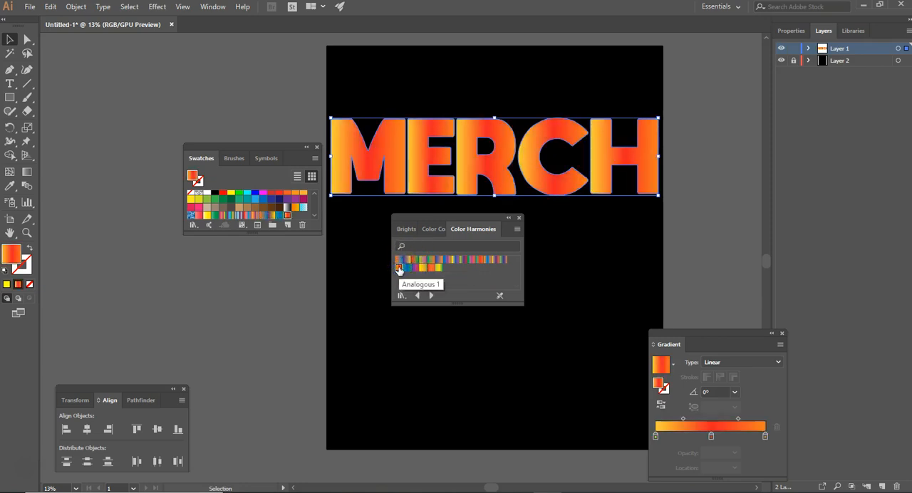
click(439, 270)
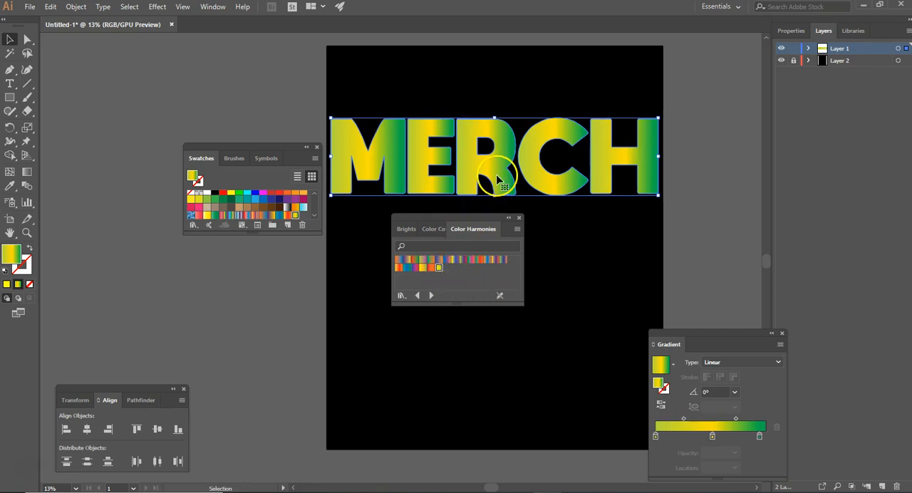
Step: Change the first color stop of the MERCH gradient to red, FF1000
click(656, 437)
double_click(656, 436)
click(645, 402)
drag(647, 400, 641, 407)
drag(679, 330, 733, 326)
click(678, 375)
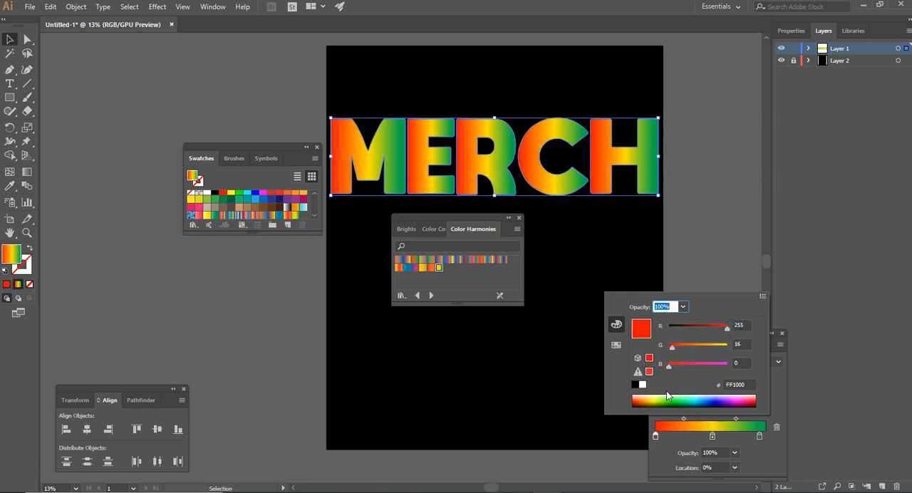
Step: Change the middle color stop of the MERCH gradient to white, FFFFFF
click(713, 437)
double_click(712, 437)
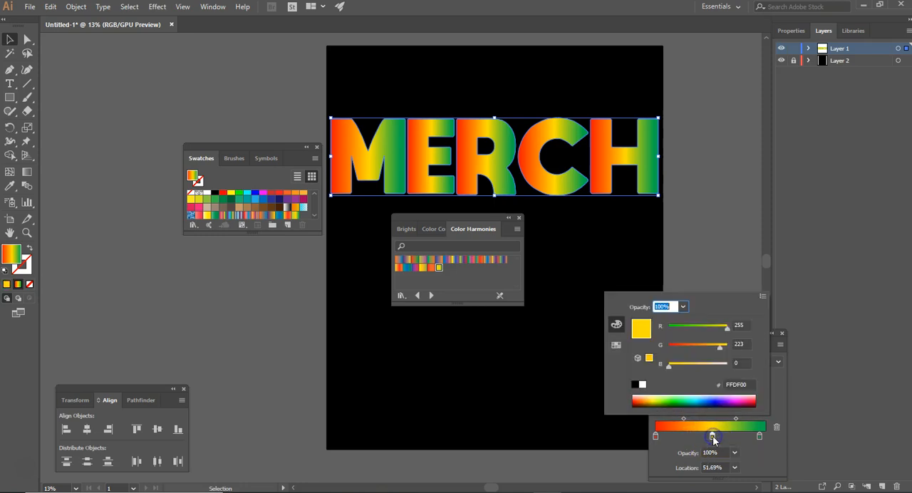
click(643, 385)
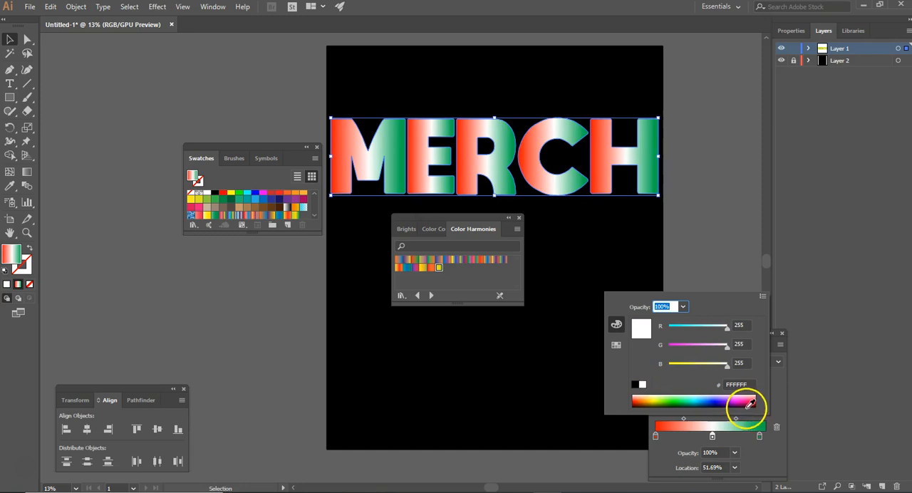
Step: Change the last color stop of the MERCH gradient to dark blue, 000BAA
click(759, 437)
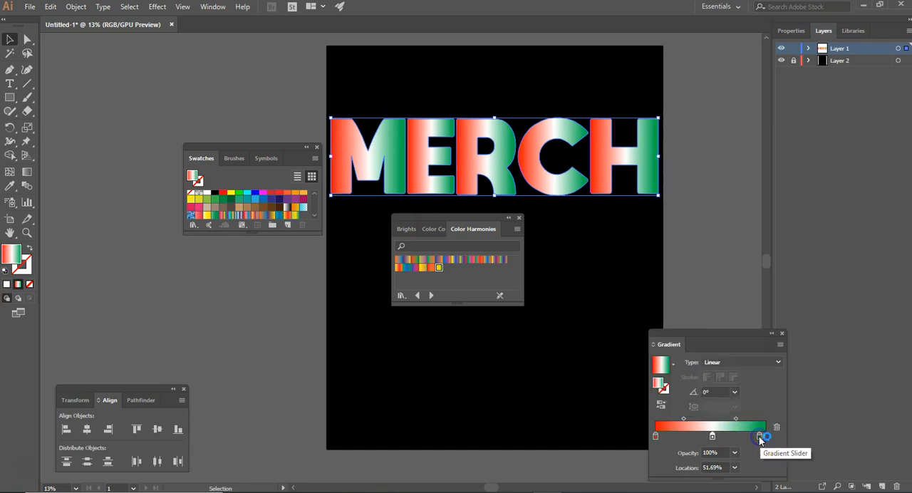
click(759, 436)
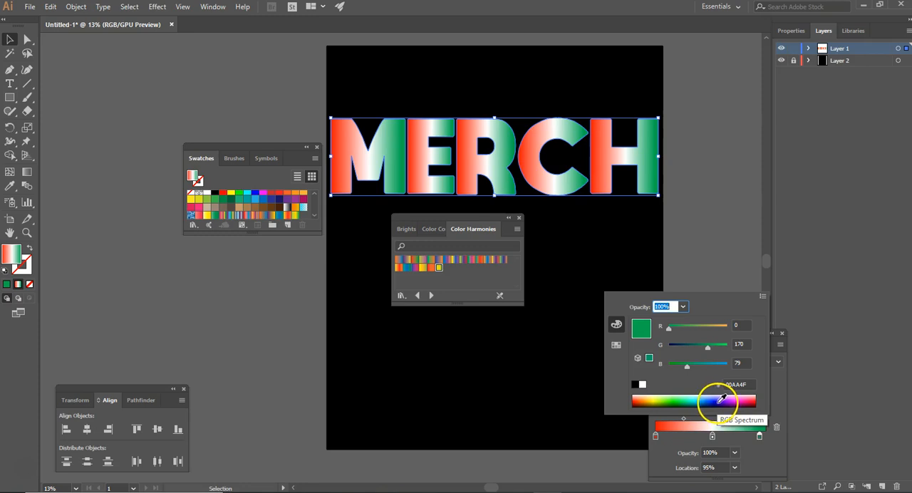
click(716, 400)
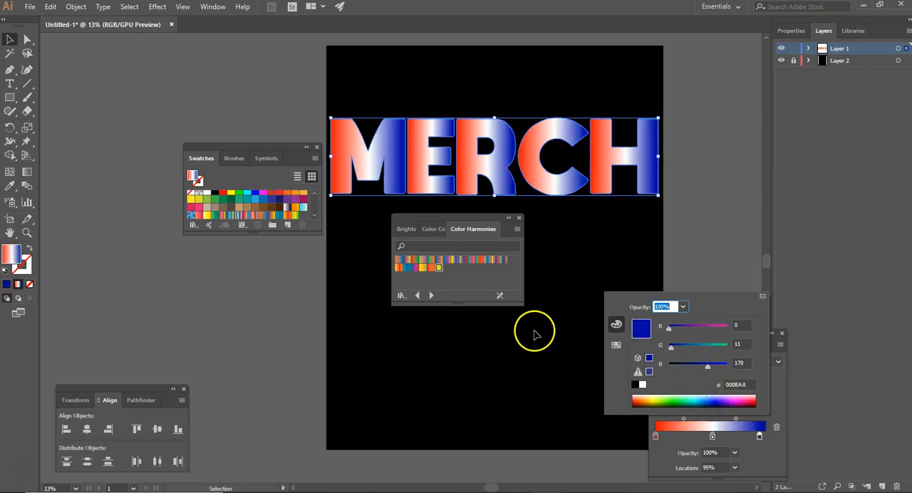
Step: Move the red and blue gradient stops inward toward the white one, placing the blue stop at about 70%
click(657, 438)
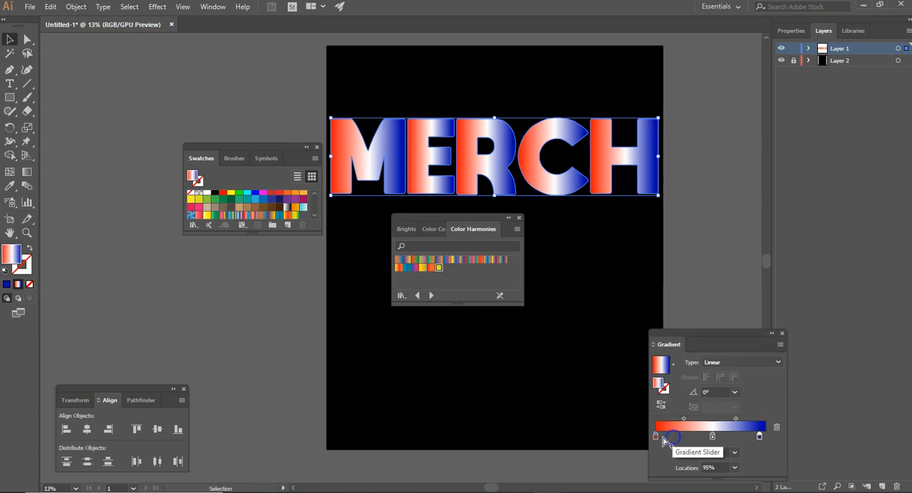
drag(658, 441, 690, 443)
drag(759, 437, 732, 438)
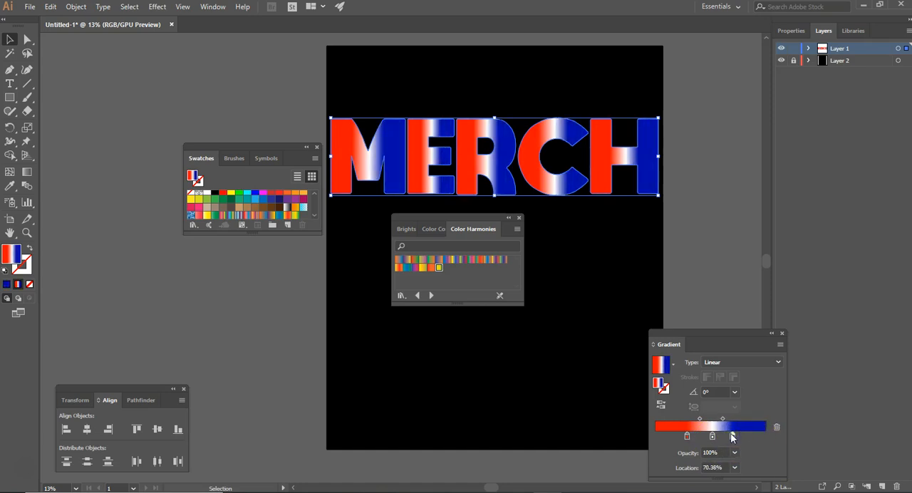
Step: Close the Gradient panel, move the swatch library panel off the artboard, and deselect the MERCH letters
click(783, 334)
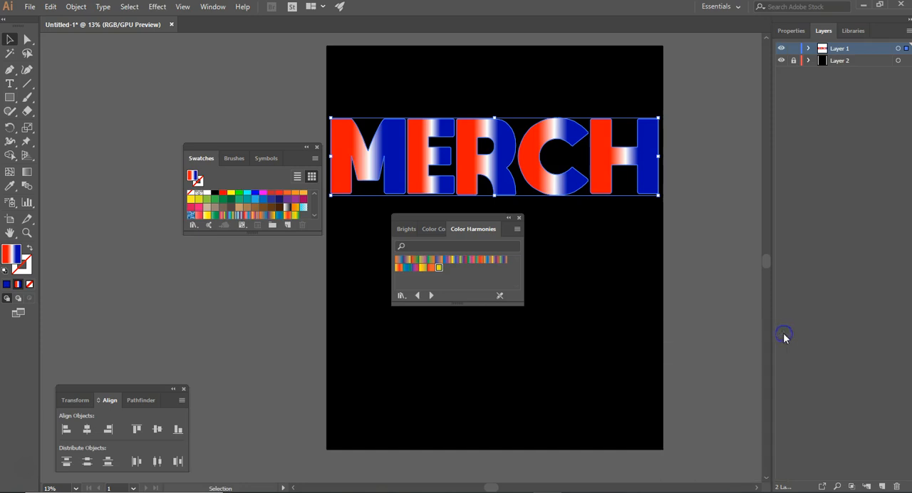
drag(480, 216, 266, 263)
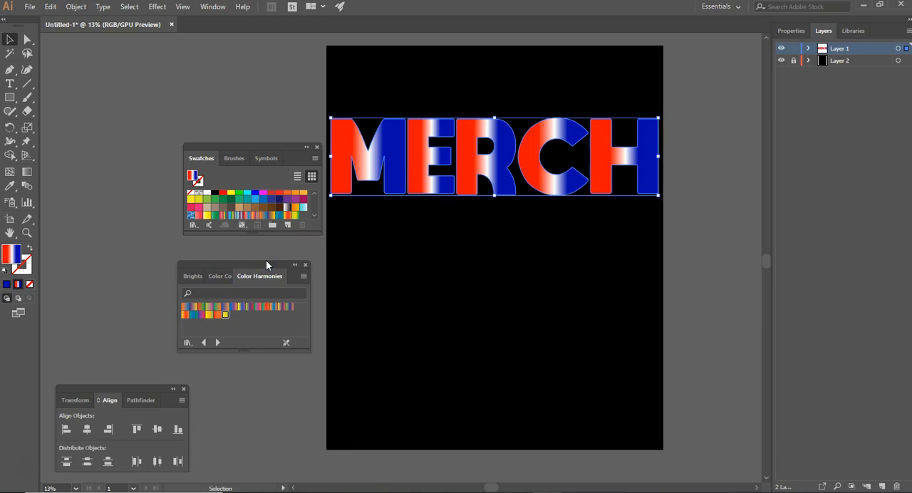
click(340, 94)
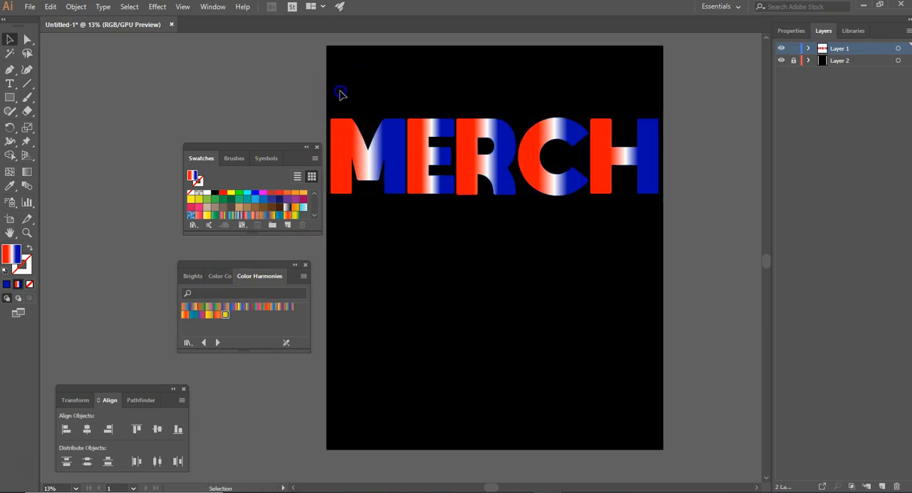
Step: Select all the MERCH letters and delete them from the artboard
drag(342, 101, 356, 174)
drag(502, 193, 643, 204)
key(Delete)
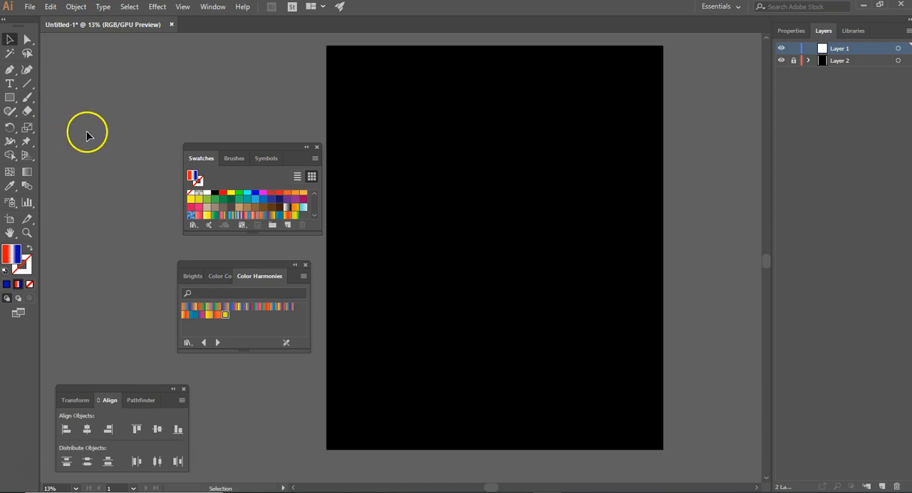
Step: Draw a small, nearly square rectangle with the red-white-blue gradient fill in the artboard's upper left corner
click(10, 101)
drag(9, 101, 61, 97)
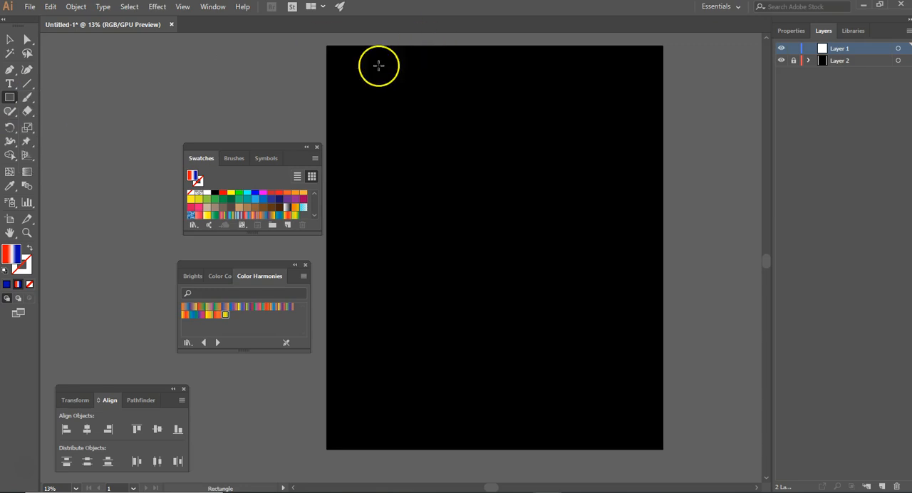
drag(347, 71, 386, 114)
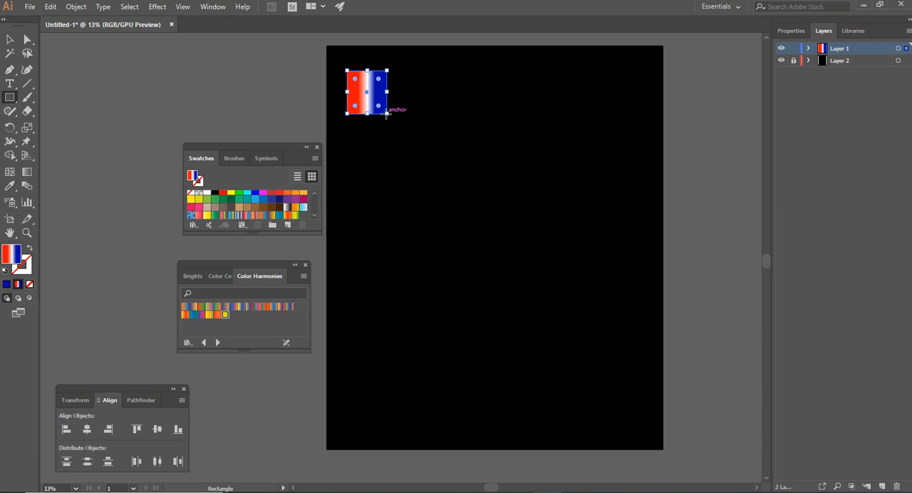
Step: Duplicate the gradient rectangle twice to its right to make a row of three
click(10, 40)
click(414, 130)
click(376, 105)
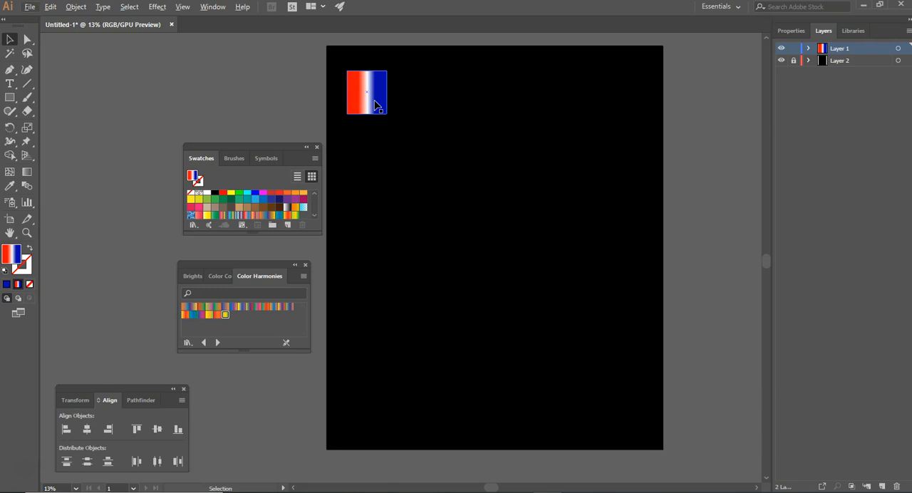
drag(374, 101, 482, 106)
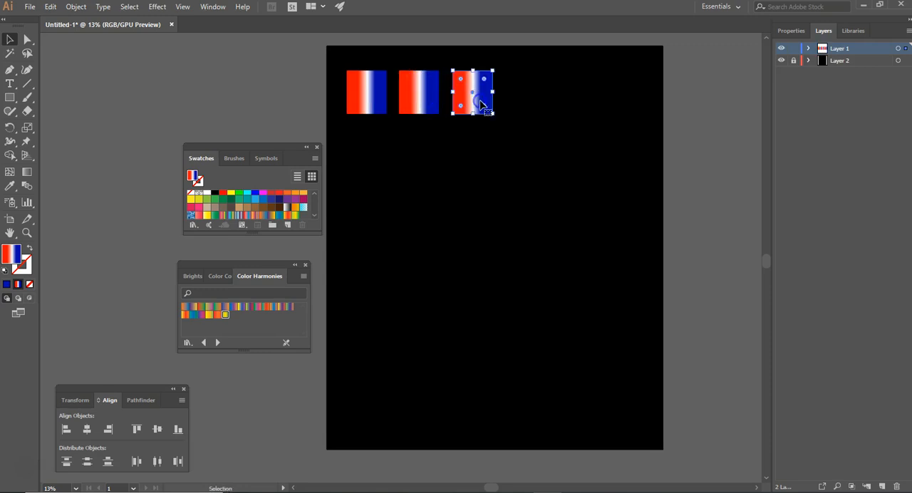
Step: Select all three rectangles and duplicate them to the right to make a row of six across the artboard
key(ctrl+a)
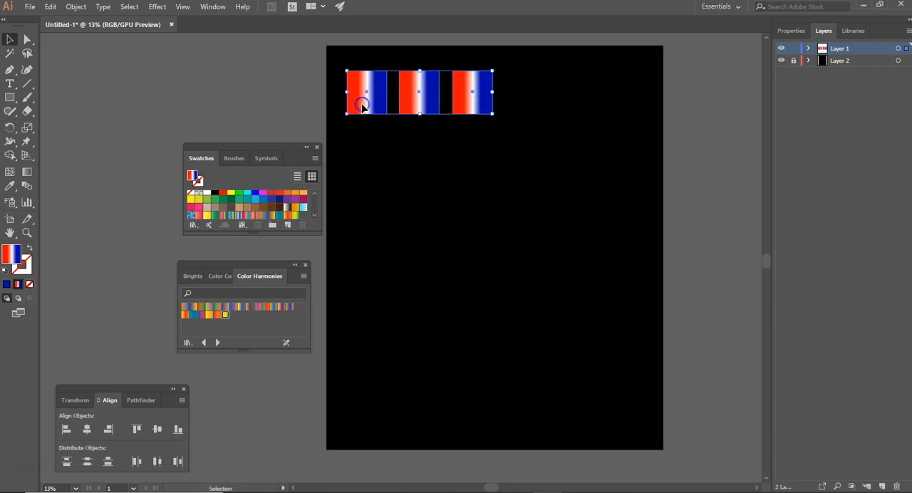
drag(370, 105, 526, 106)
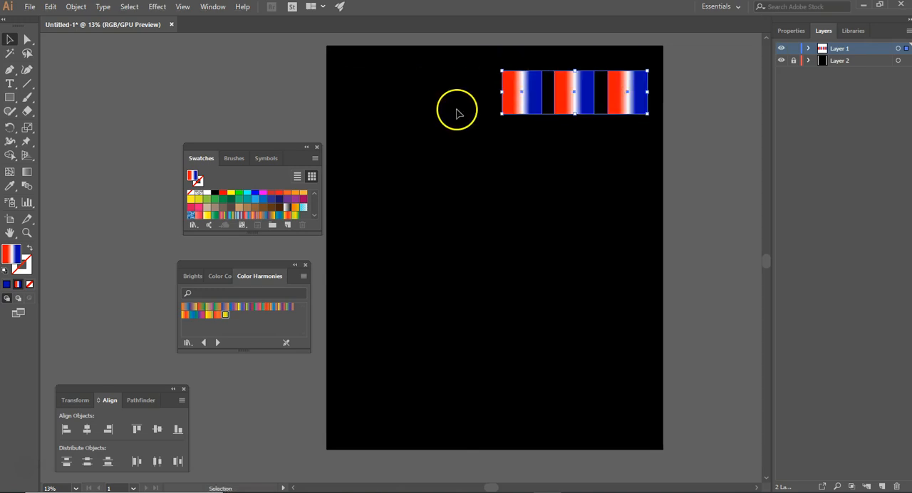
key(ctrl+z)
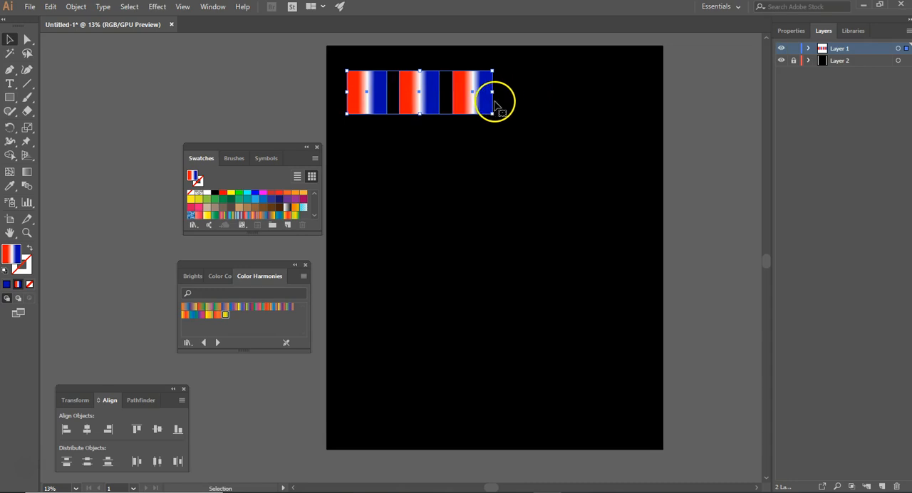
drag(474, 100, 630, 105)
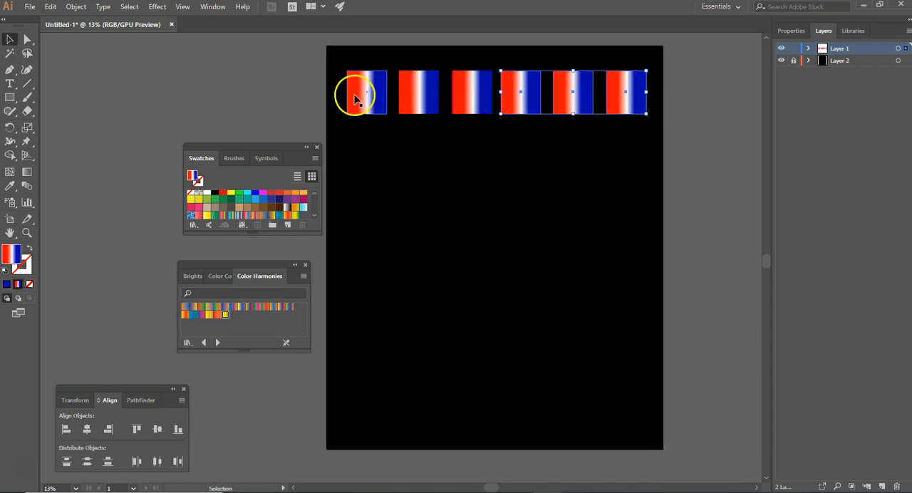
Step: Duplicate the row of six rectangles downward repeatedly until eight rows cover the artboard
click(342, 68)
drag(342, 64, 614, 150)
drag(356, 60, 640, 159)
drag(568, 155, 569, 260)
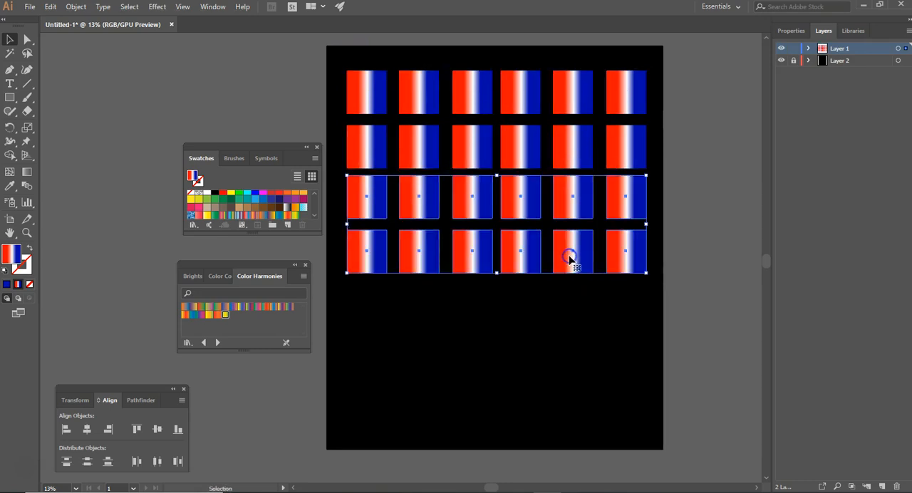
drag(340, 64, 562, 459)
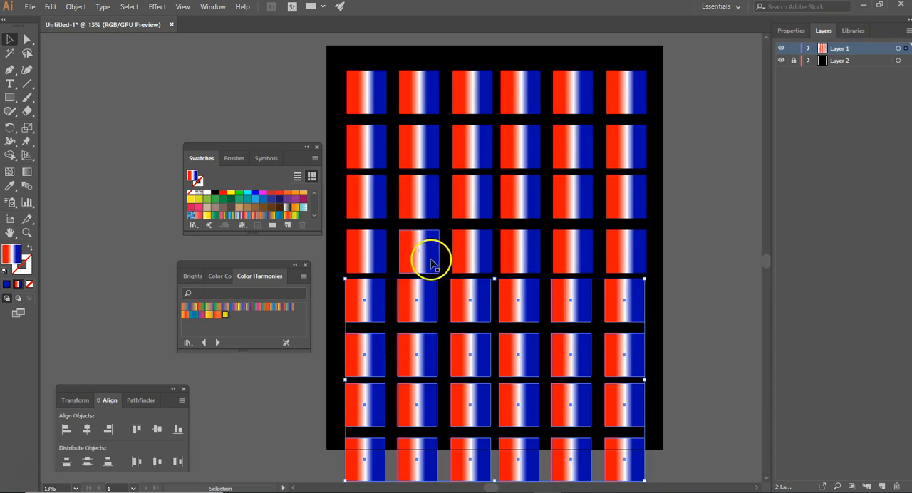
Step: Select the whole grid of gradient rectangles and delete it
drag(335, 63, 638, 460)
key(Delete)
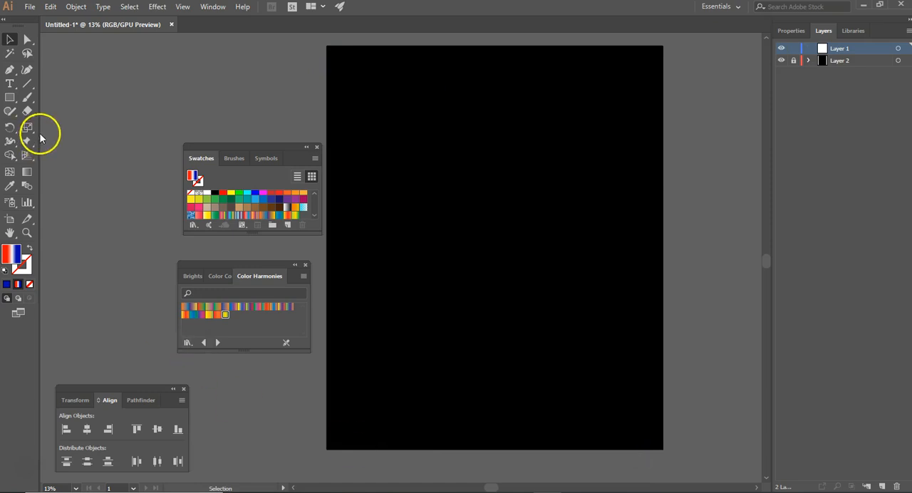
Step: Activate the Ellipse tool for drawing on the empty artboard
drag(10, 100, 57, 125)
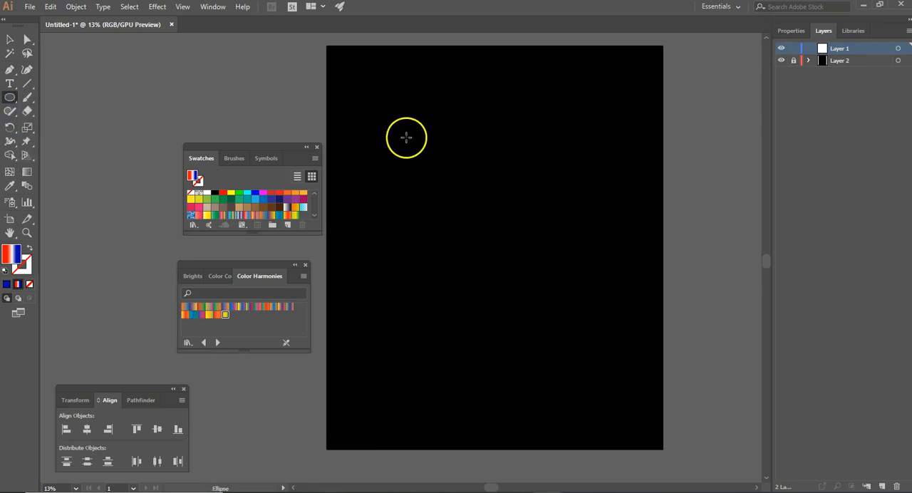